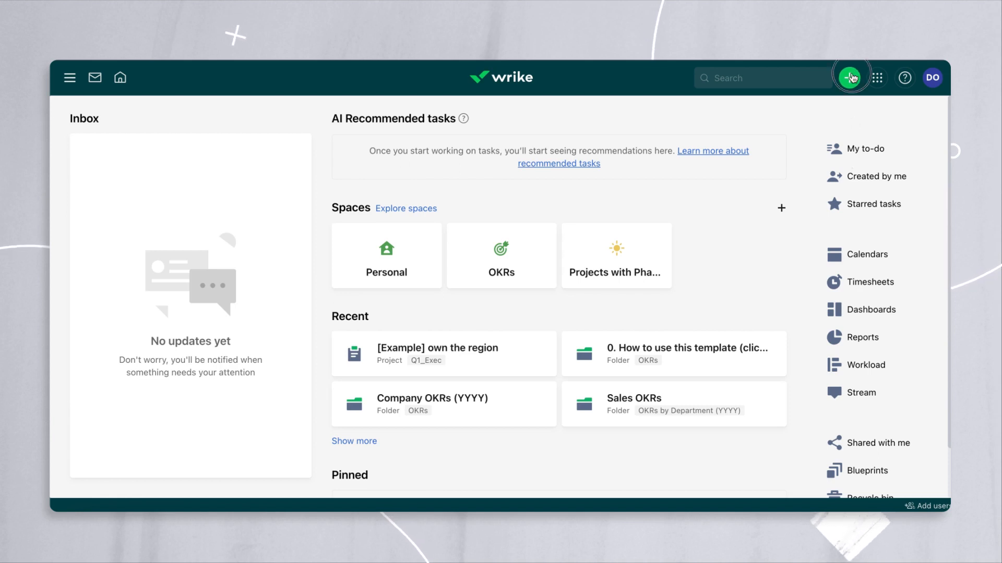
{"action": "left_click", "coordinate": [849, 78]}
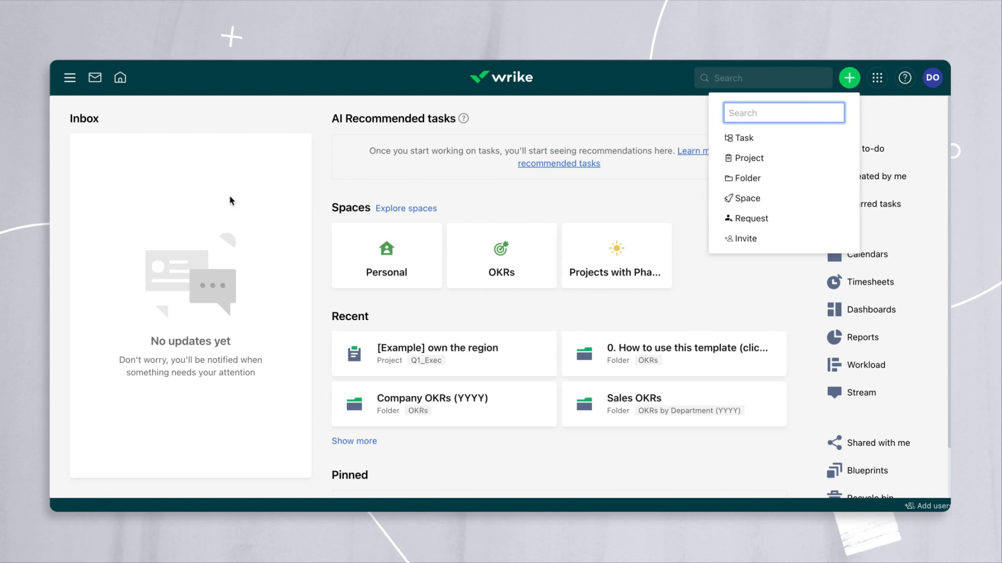
{"action": "left_click", "coordinate": [164, 226]}
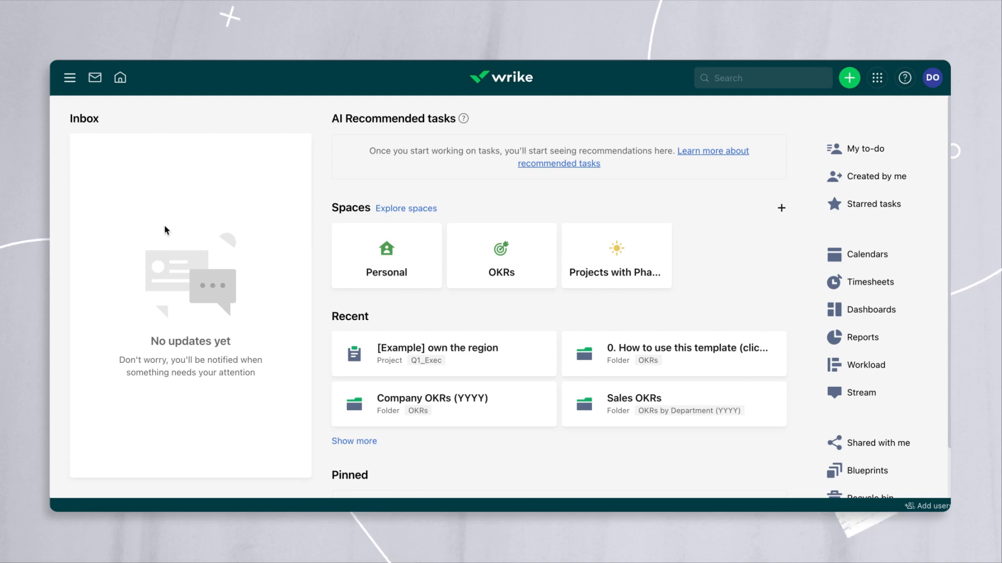
Open the OKRs space and view the details of the task "Step 0: How-to video walk through".
{"action": "left_click", "coordinate": [471, 243]}
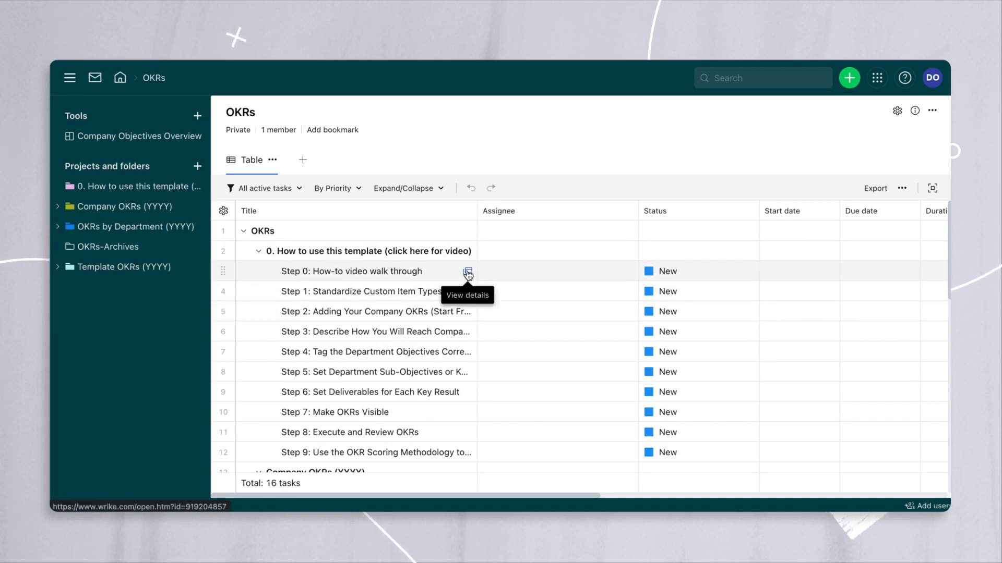
{"action": "left_click", "coordinate": [468, 273]}
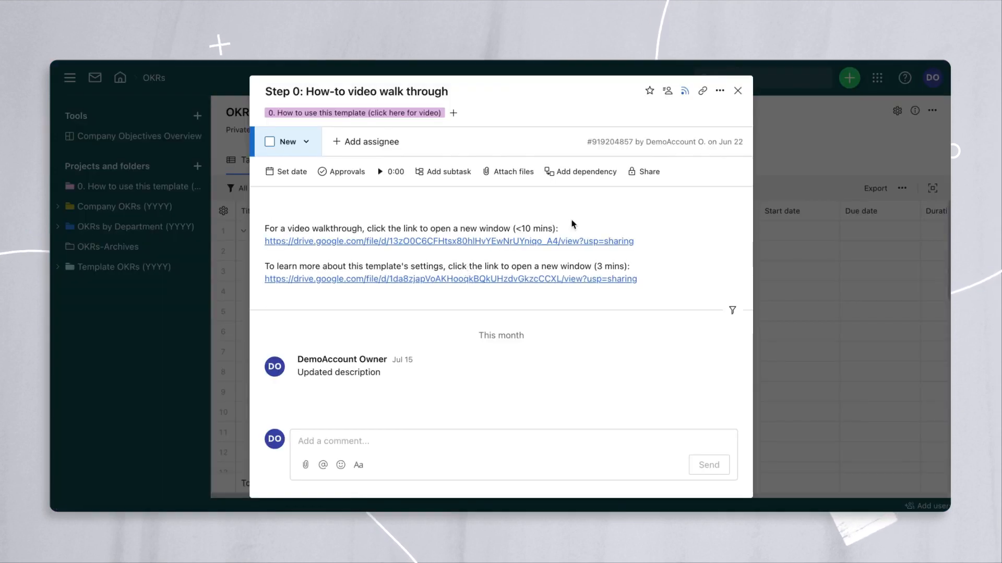
{"action": "left_click", "coordinate": [737, 92]}
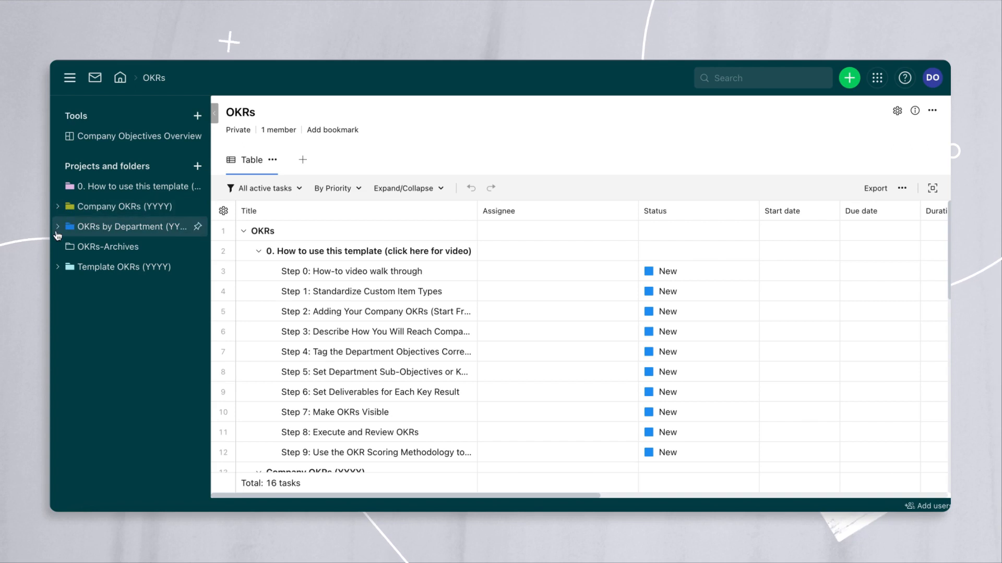
Open the Company OKRs (YYYY) folder and collapse its three Northstar objectives in the table.
{"action": "left_click", "coordinate": [58, 207]}
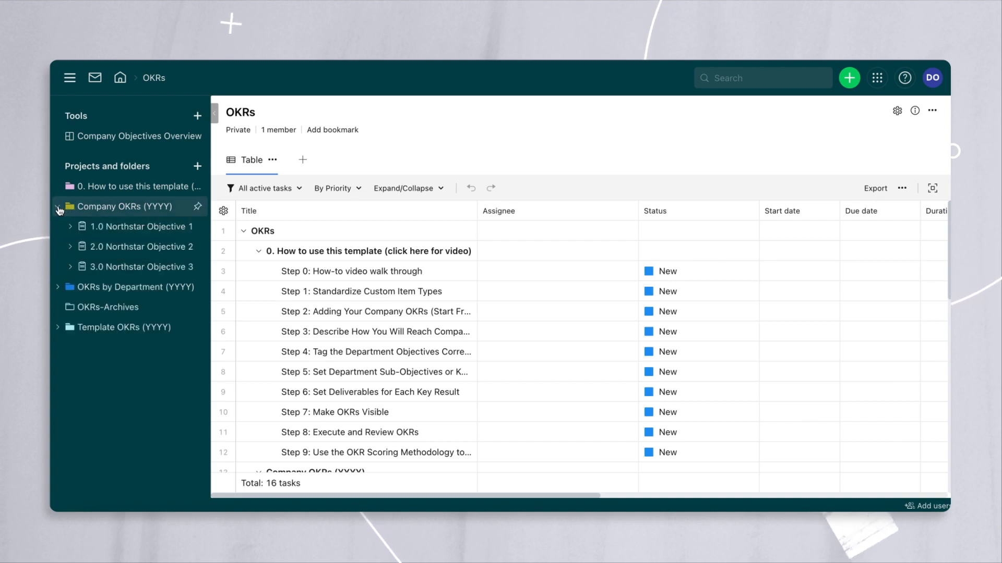
{"action": "left_click", "coordinate": [97, 209]}
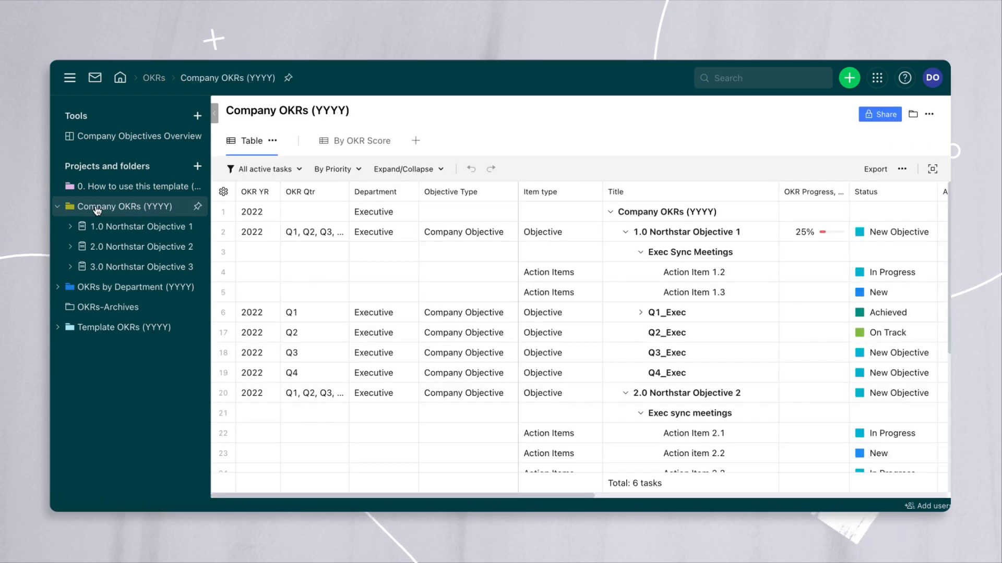
{"action": "left_click", "coordinate": [626, 233]}
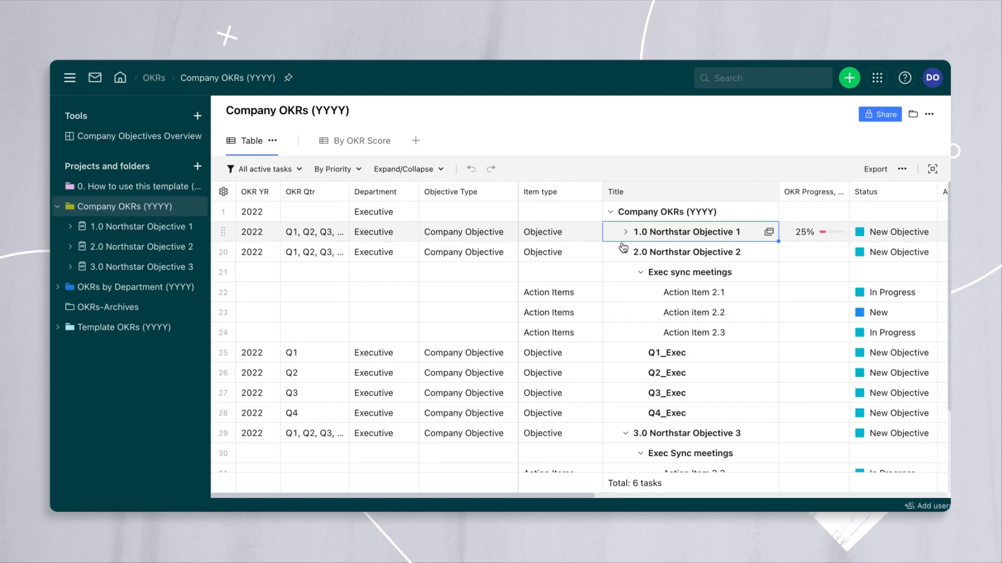
{"action": "left_click", "coordinate": [626, 251]}
{"action": "left_click", "coordinate": [625, 272]}
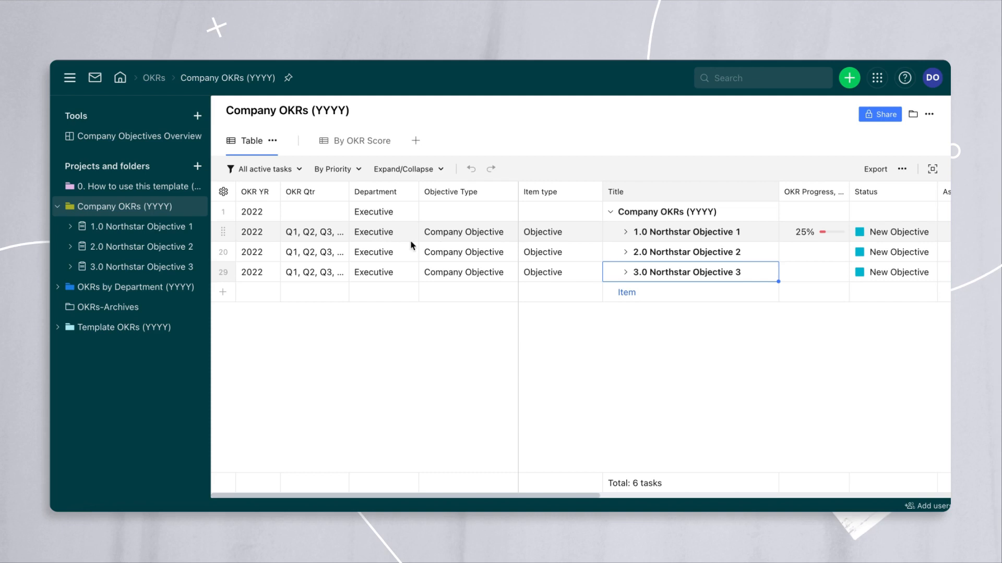
Expand 1.0 Northstar Objective 1 down through Q1_Exec and "[Example] own the region", keeping Exec Sync Meetings collapsed.
{"action": "left_click", "coordinate": [626, 233]}
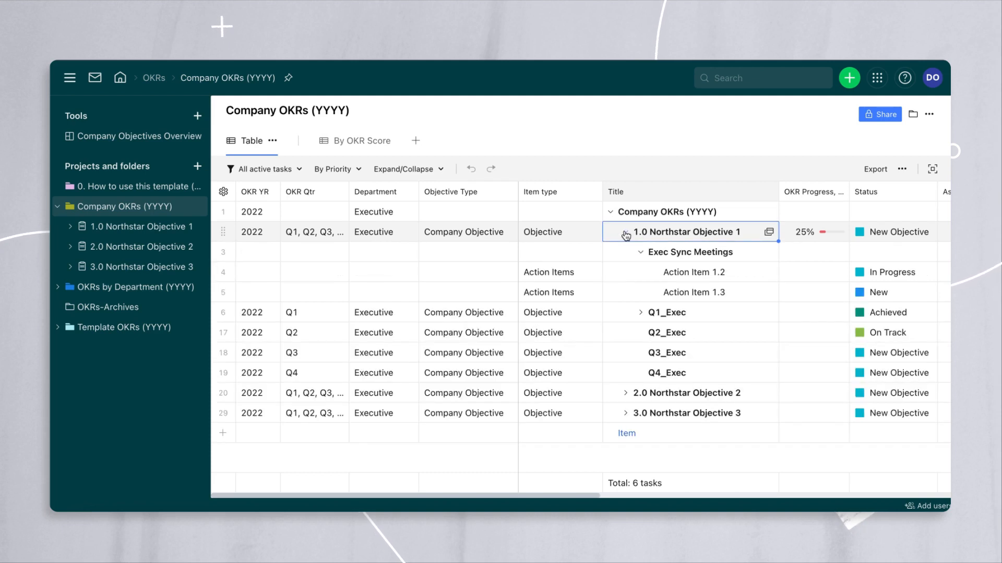
{"action": "left_click", "coordinate": [640, 253]}
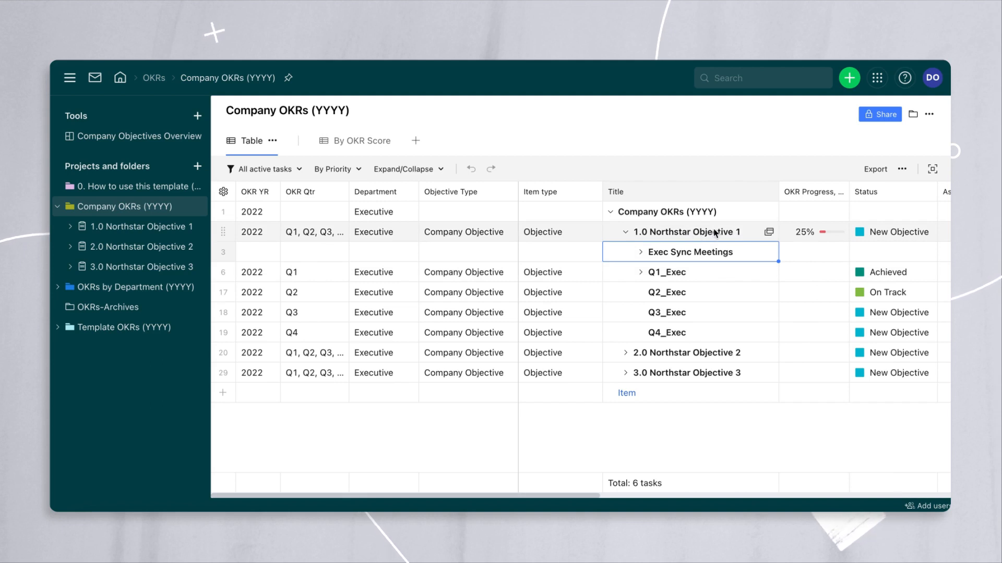
{"action": "left_click", "coordinate": [640, 272]}
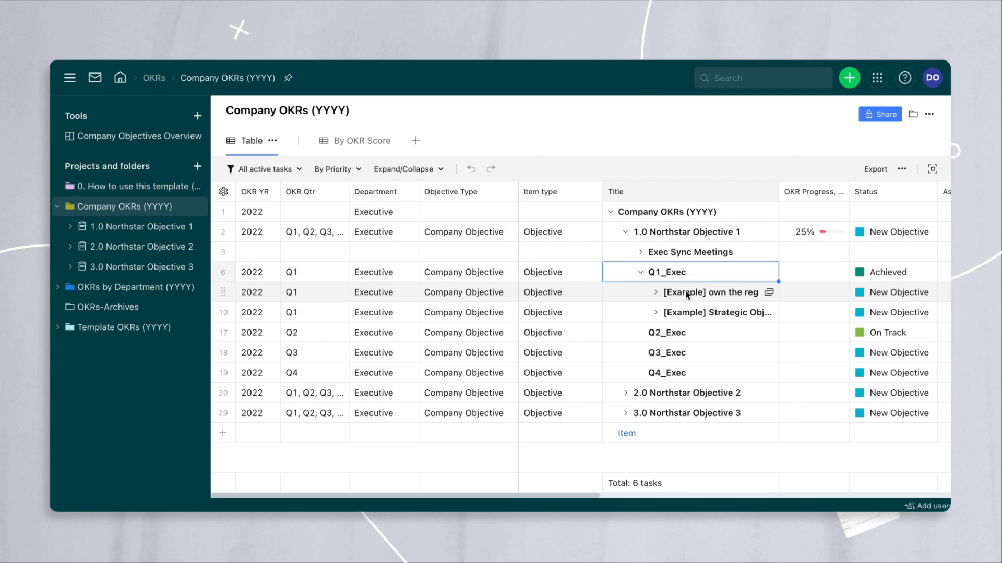
{"action": "left_click", "coordinate": [655, 294]}
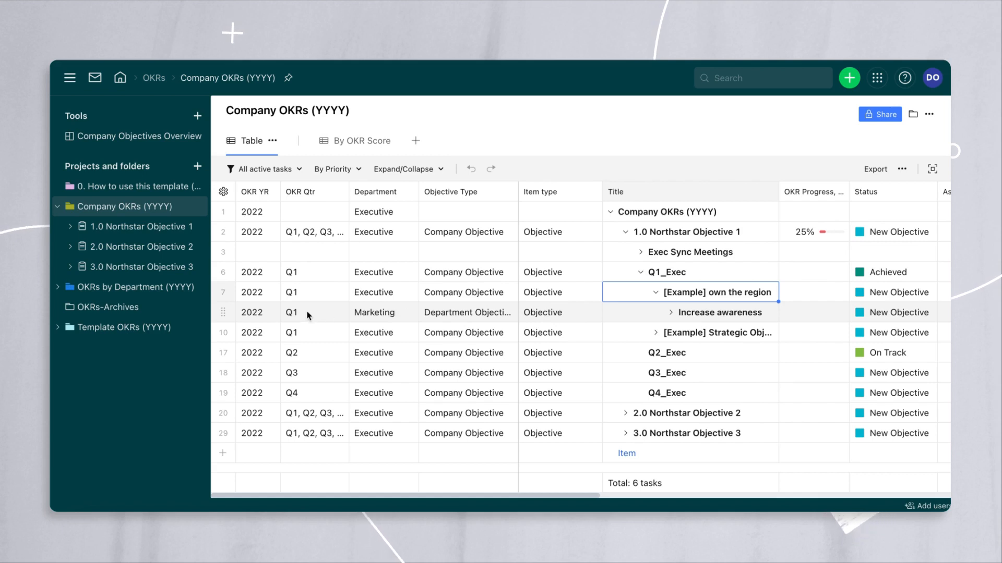
Add an Objective subitem titled "Increase conversions in NA" under "[Example] own the region".
{"action": "right_click", "coordinate": [690, 295]}
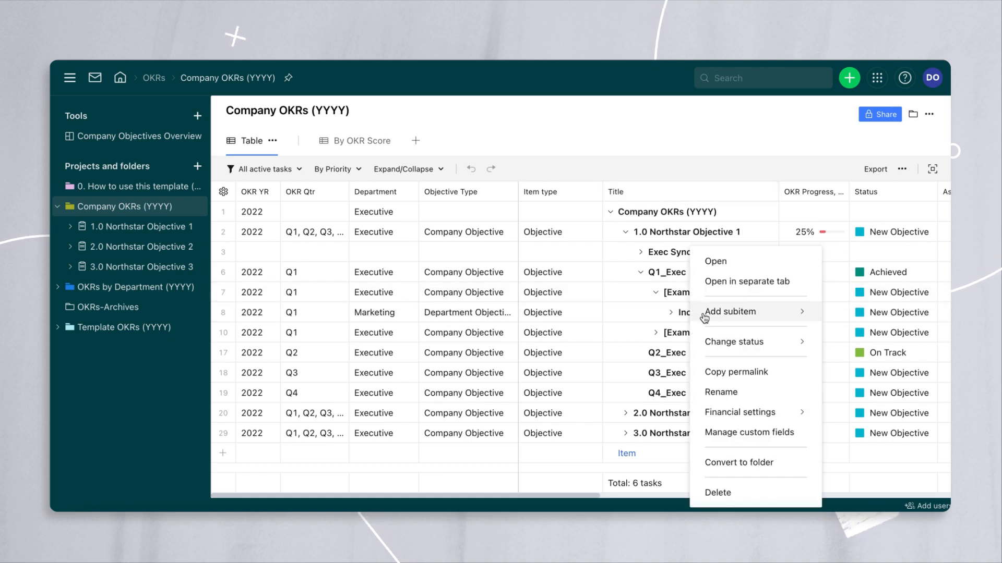
{"action": "mouse_move", "coordinate": [704, 316]}
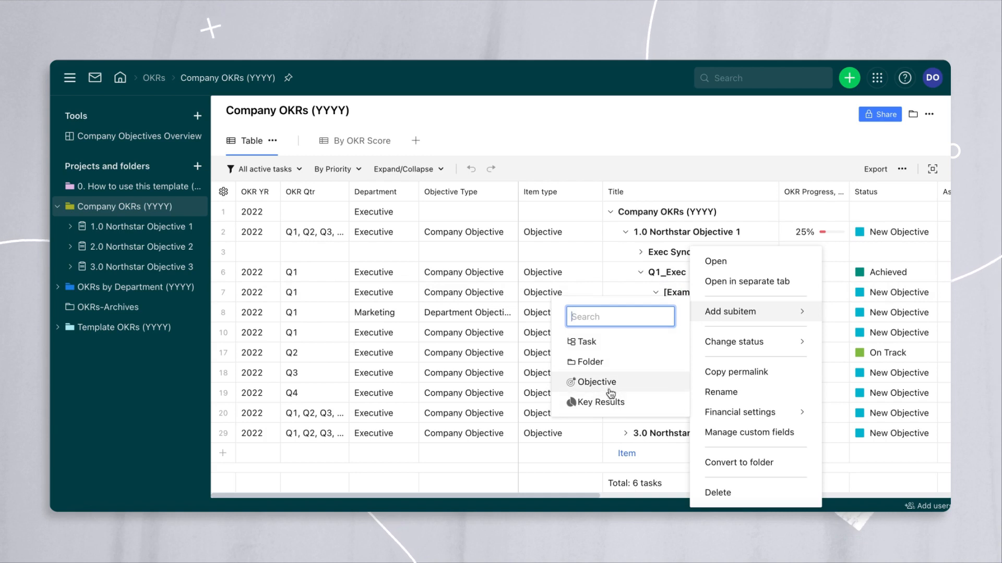
{"action": "left_click", "coordinate": [596, 382]}
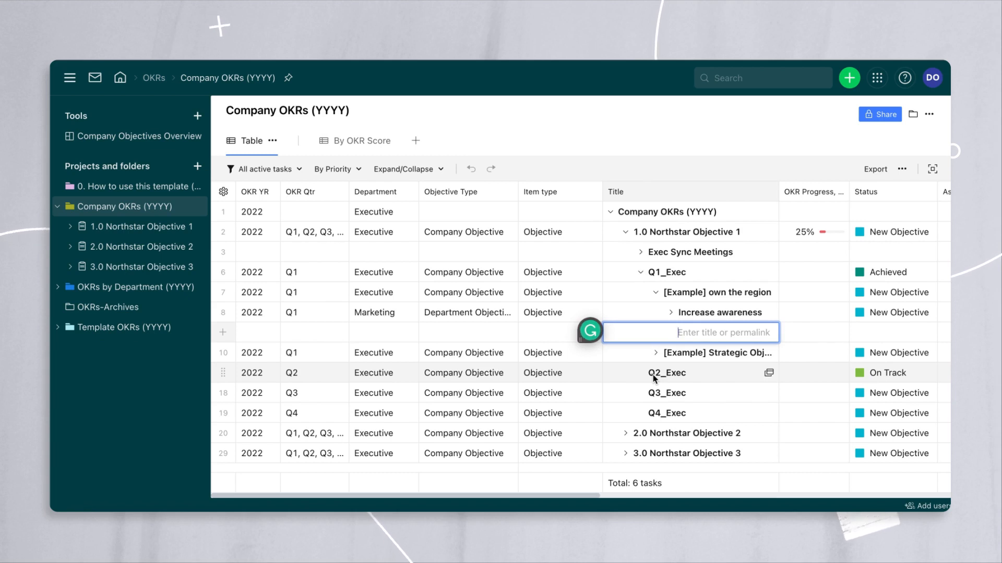
{"action": "type", "text": "Inc"}
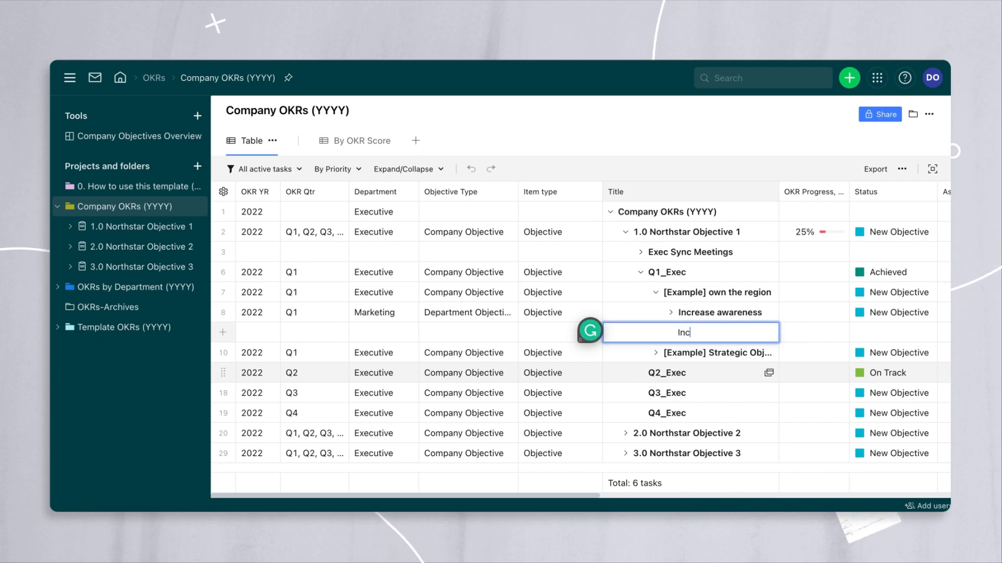
{"action": "type", "text": "rease conversions in NA"}
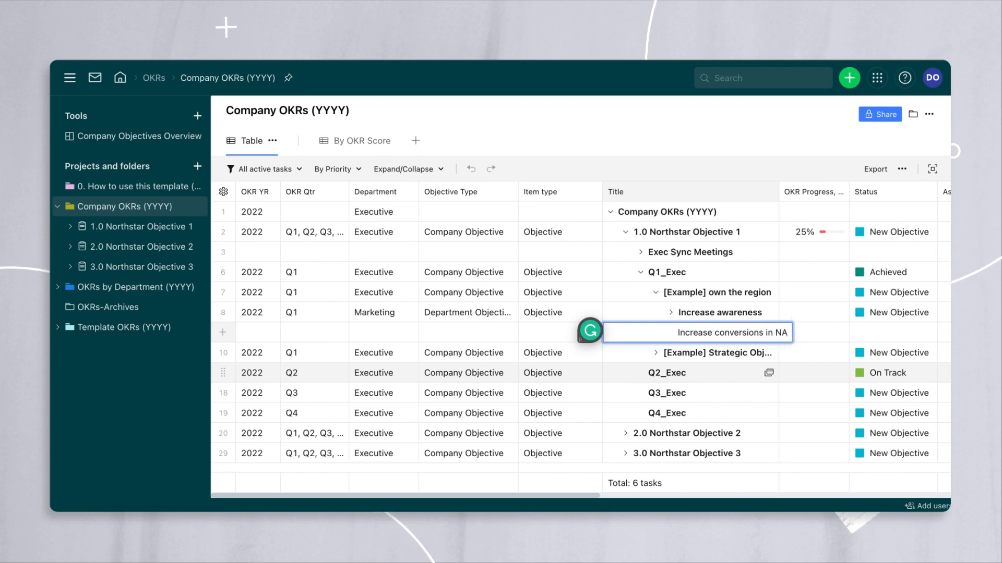
{"action": "key", "text": "Return"}
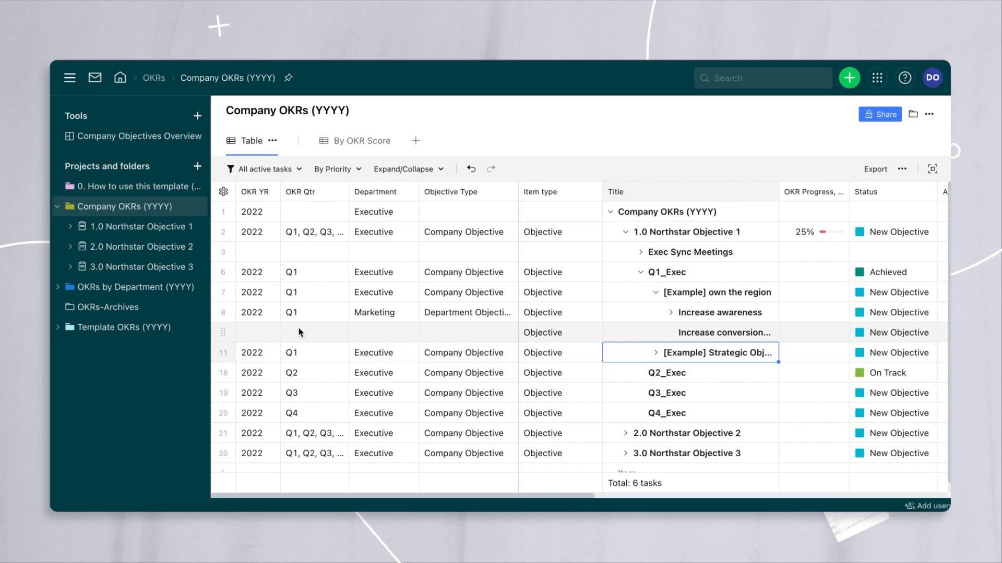
Set OKR YR to 2022 and OKR Qtr to Q1 for the "Increase conversions in NA" objective.
{"action": "left_click", "coordinate": [258, 327]}
{"action": "left_click", "coordinate": [260, 377]}
{"action": "left_click", "coordinate": [395, 333]}
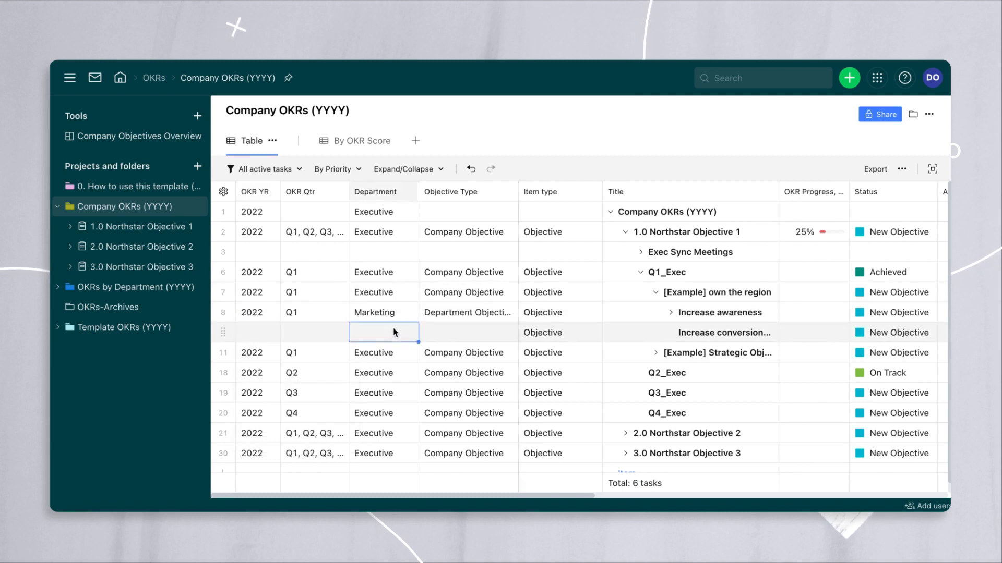
{"action": "left_click", "coordinate": [313, 332]}
{"action": "left_click", "coordinate": [309, 358]}
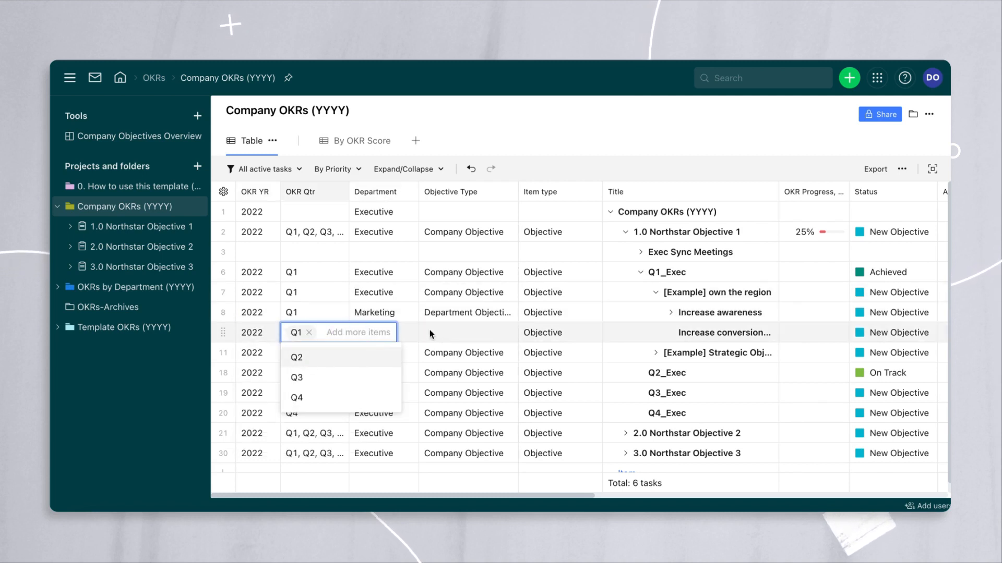
Set the "Increase conversions in NA" objective's Department to Marketing and its Objective Type to Department Objective.
{"action": "left_click", "coordinate": [403, 332]}
{"action": "left_click", "coordinate": [402, 332]}
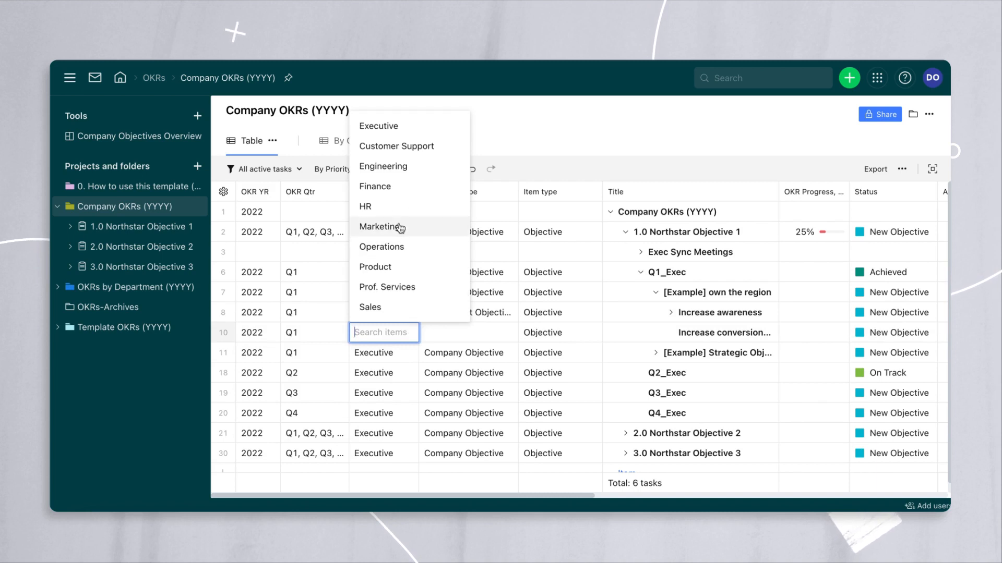
{"action": "left_click", "coordinate": [395, 228]}
{"action": "left_click", "coordinate": [509, 332]}
{"action": "left_click", "coordinate": [510, 333]}
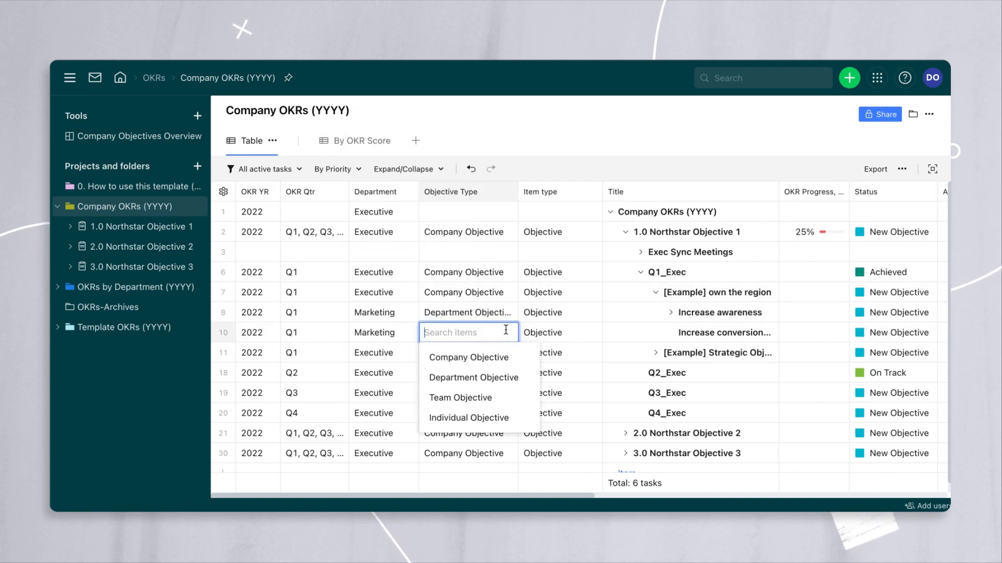
{"action": "left_click", "coordinate": [480, 375]}
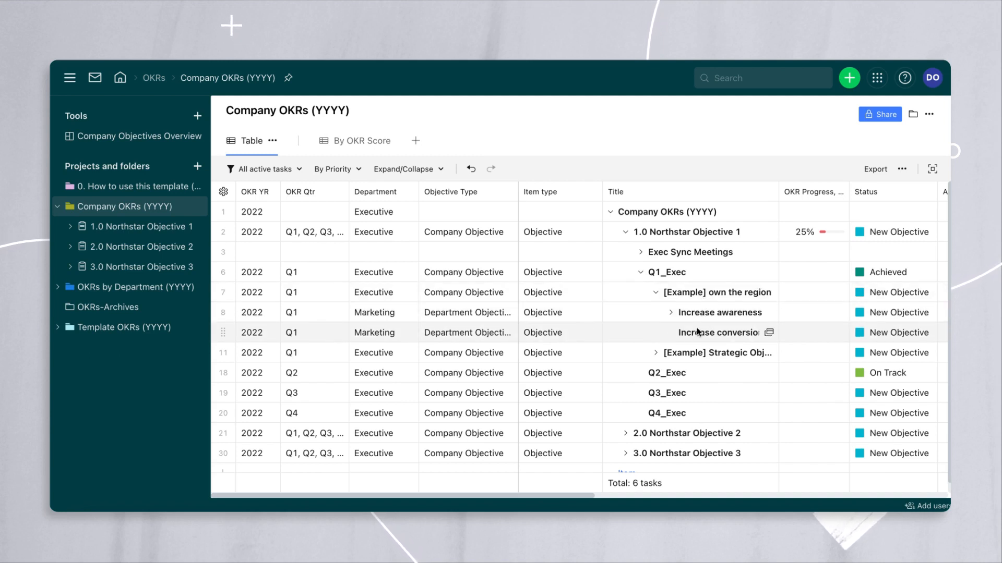
Add Q2 to the OKR Qtr value of "Increase conversions in NA".
{"action": "left_click", "coordinate": [309, 335]}
{"action": "left_click", "coordinate": [308, 334]}
{"action": "left_click", "coordinate": [307, 356]}
{"action": "left_click", "coordinate": [588, 136]}
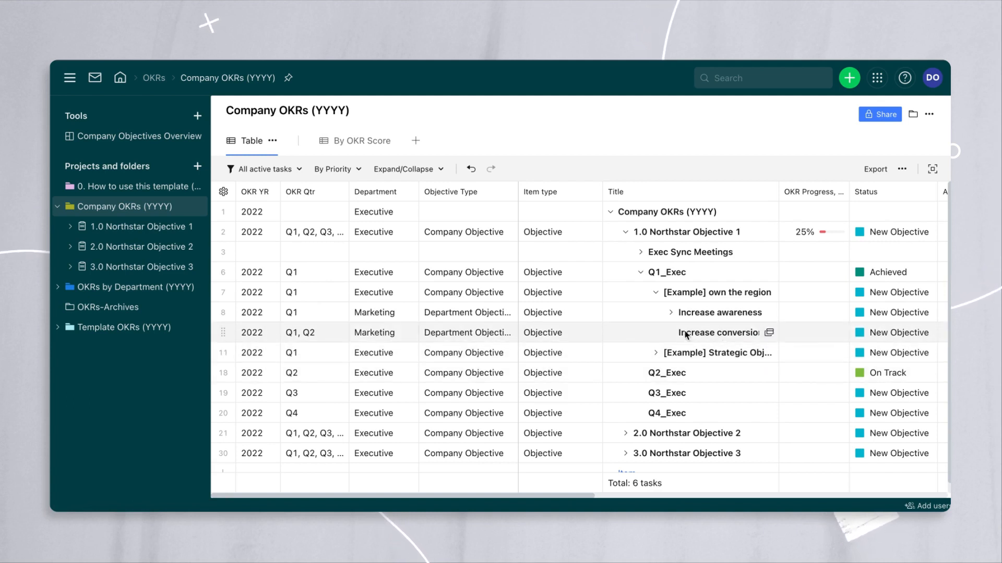
Expand the Marketing OKRs folder under OKRs by Department (YYYY) and add Q1_Marketing as a location of "Increase conversions in NA".
{"action": "left_click", "coordinate": [55, 289]}
{"action": "left_click", "coordinate": [70, 388]}
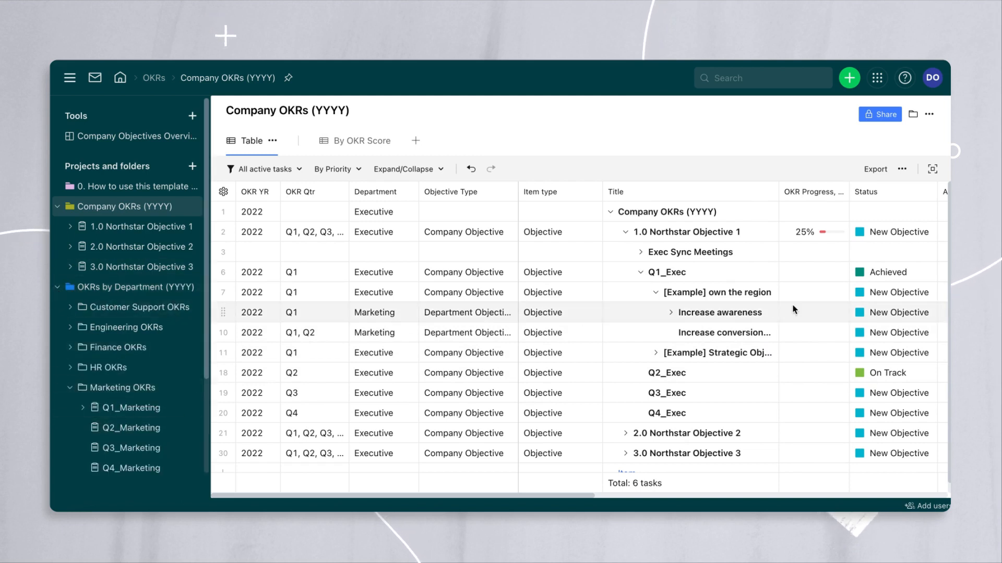
{"action": "left_click", "coordinate": [768, 334]}
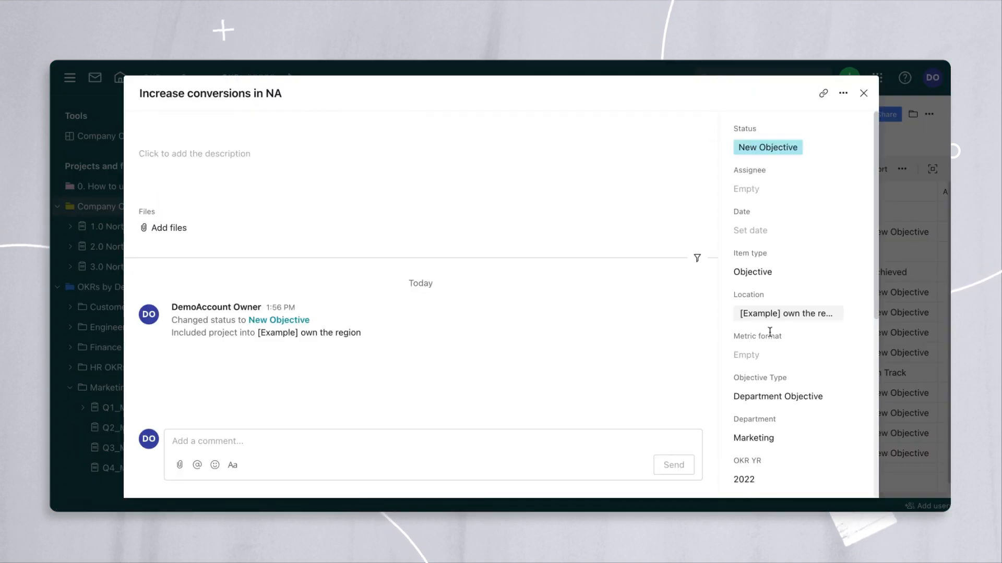
{"action": "left_click", "coordinate": [854, 316]}
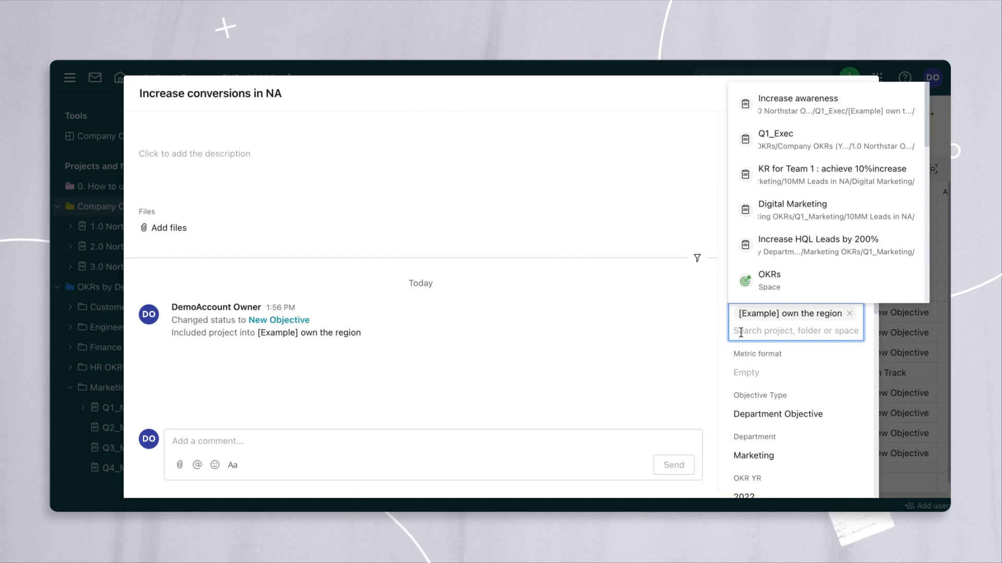
{"action": "type", "text": "Marketing "}
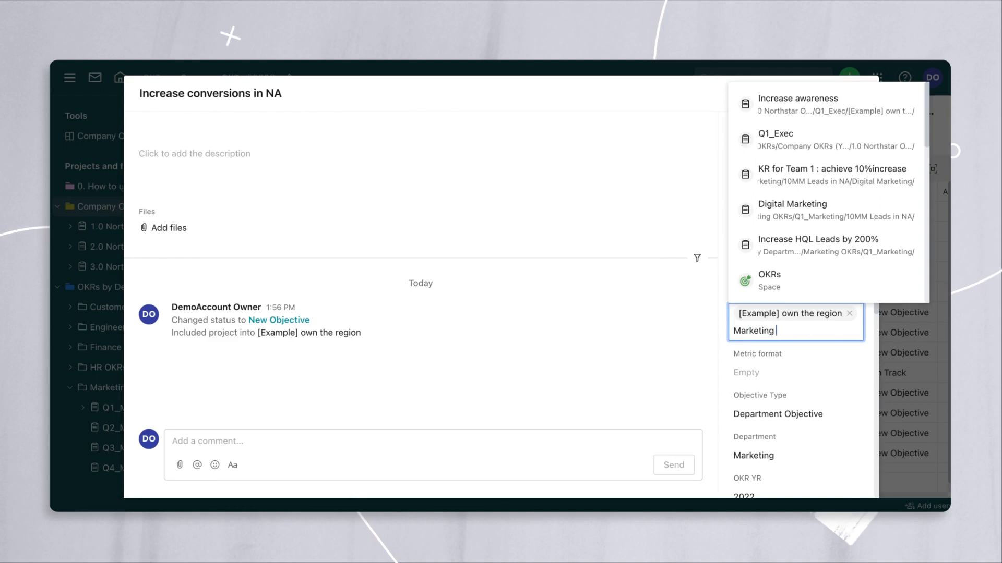
{"action": "type", "text": "Q1"}
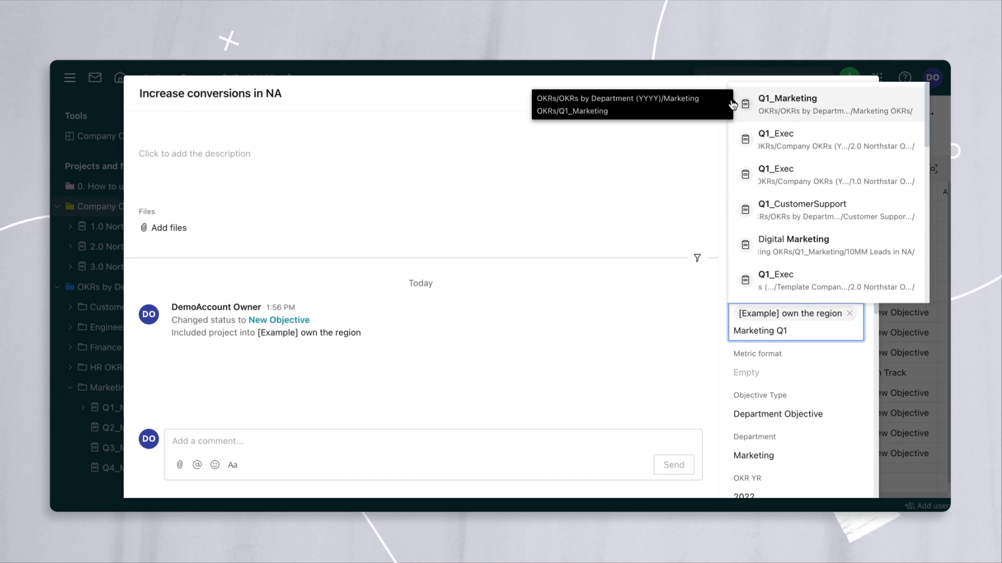
{"action": "left_click", "coordinate": [794, 105]}
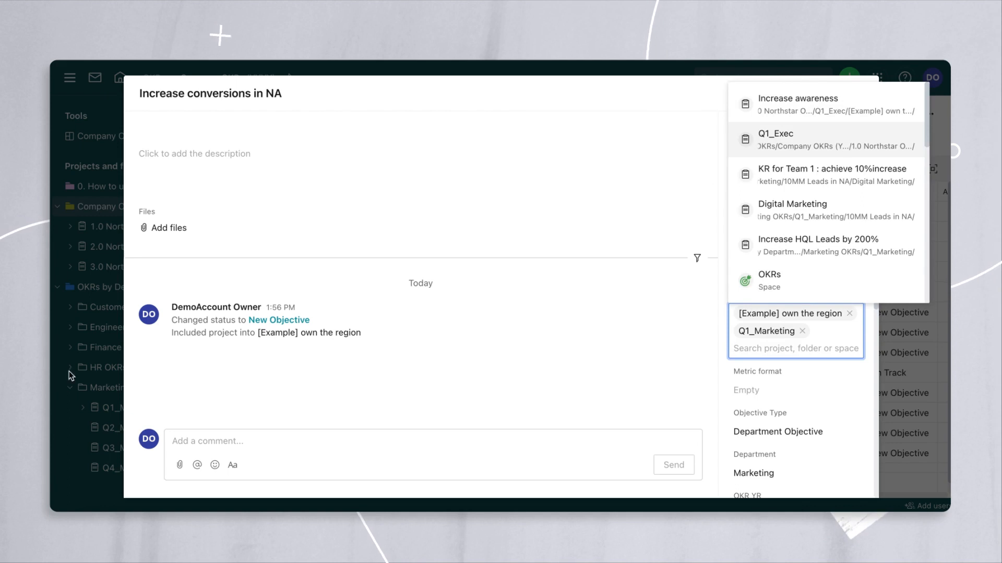
{"action": "left_click", "coordinate": [68, 411]}
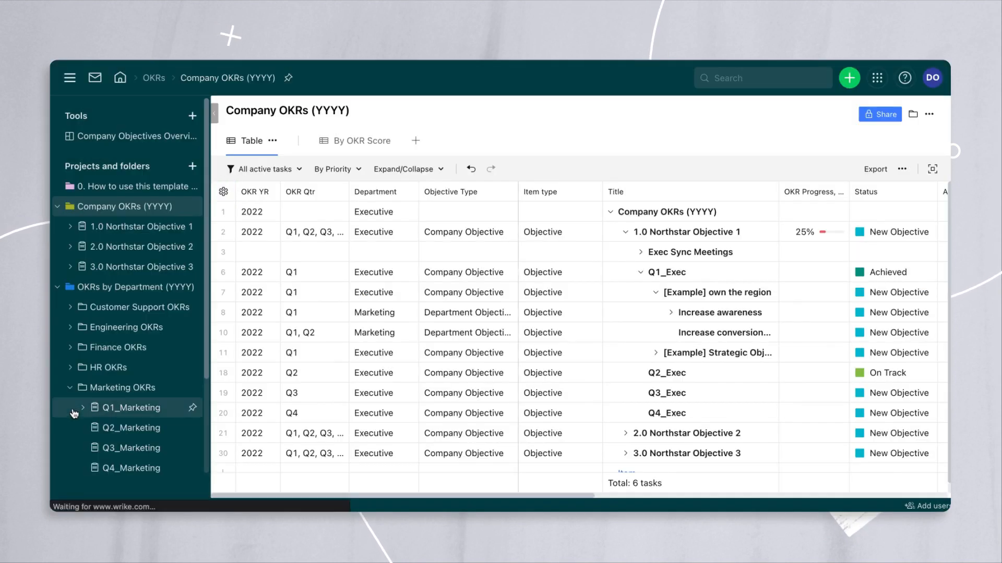
Open the Marketing OKRs folder and expand Q1_Marketing in its table.
{"action": "left_click", "coordinate": [124, 392]}
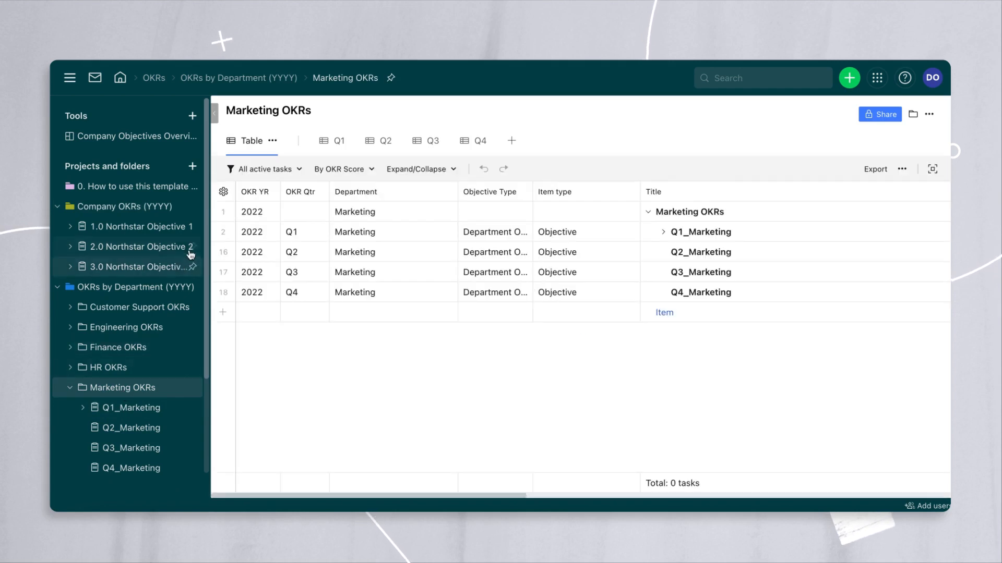
{"action": "left_click", "coordinate": [661, 233]}
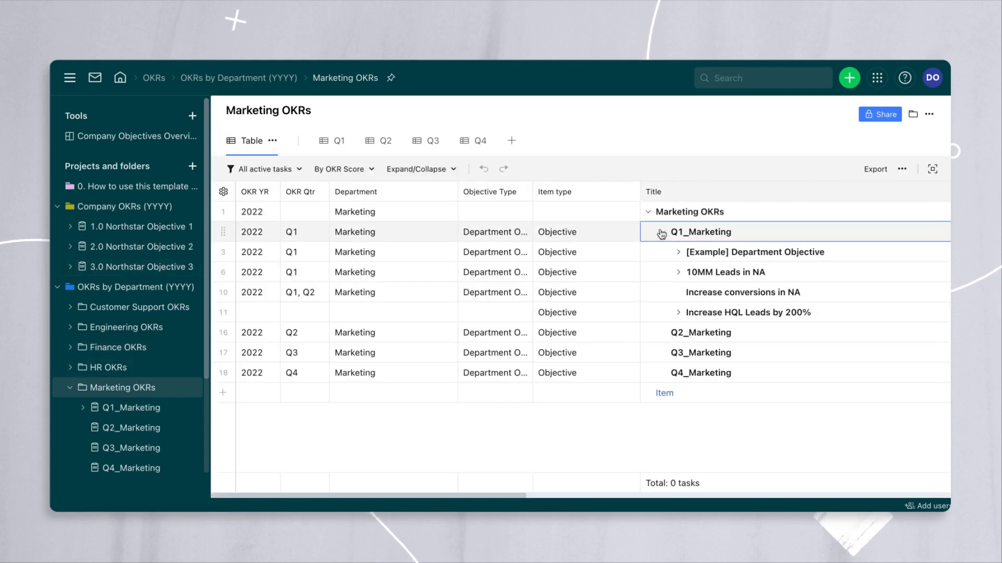
{"action": "right_click", "coordinate": [719, 294]}
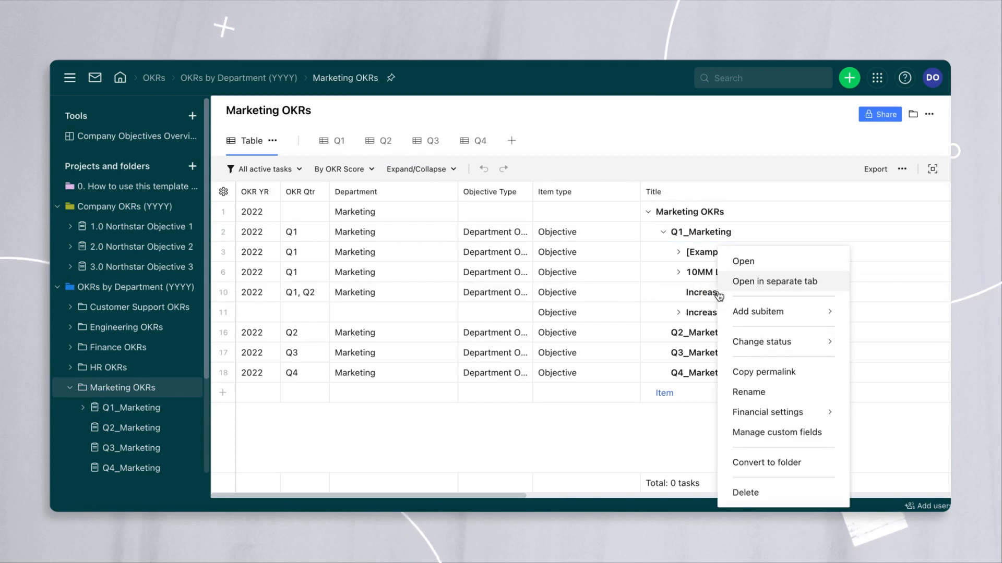
{"action": "left_click", "coordinate": [636, 454]}
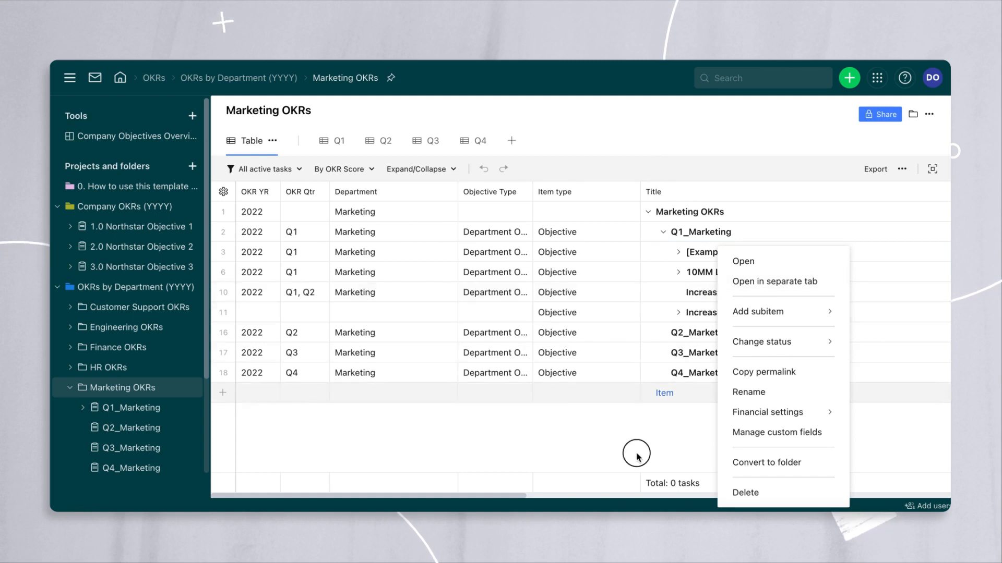
{"action": "scroll", "coordinate": [807, 319], "scroll_direction": "right", "scroll_amount": 1}
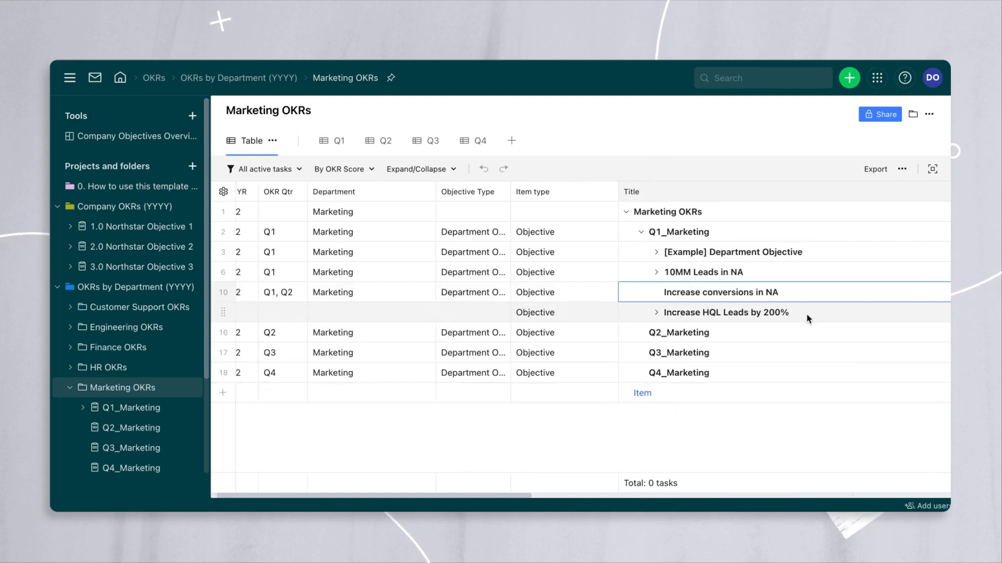
{"action": "right_click", "coordinate": [695, 295]}
{"action": "mouse_move", "coordinate": [776, 316]}
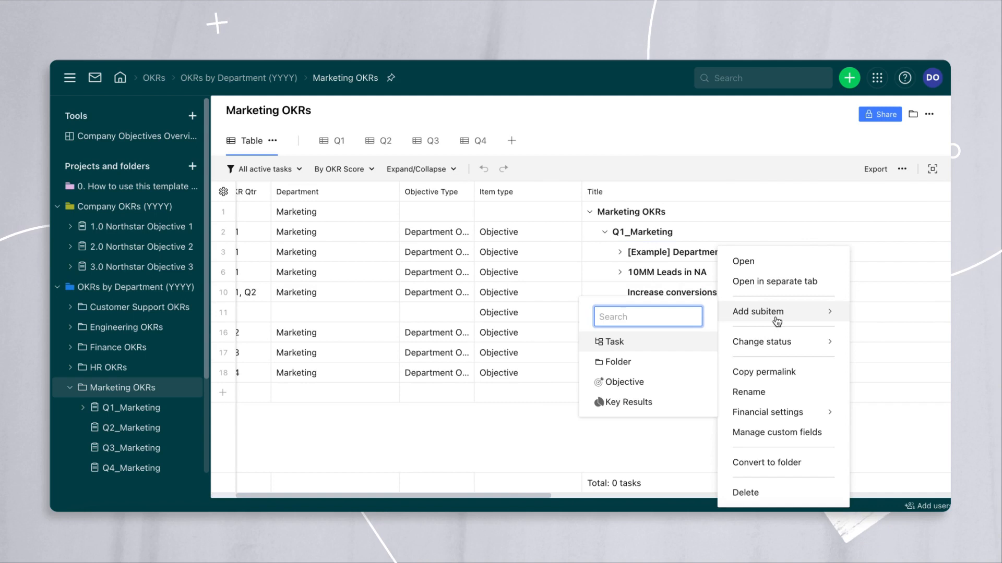
{"action": "left_click", "coordinate": [573, 460]}
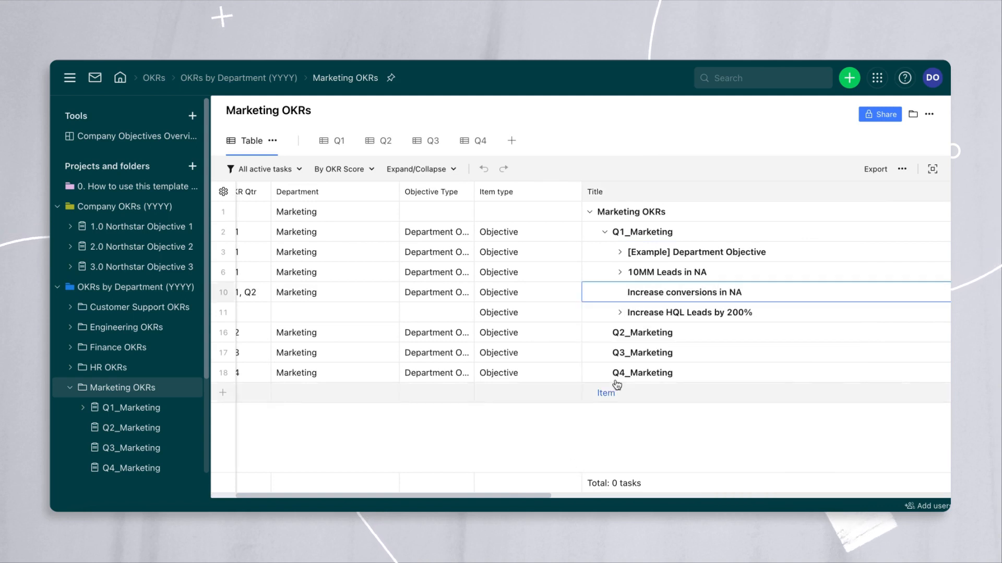
Add a Key Results subitem titled "Increase social media conversion rates by 20%" under the "Increase conversions in NA" objective.
{"action": "right_click", "coordinate": [652, 295]}
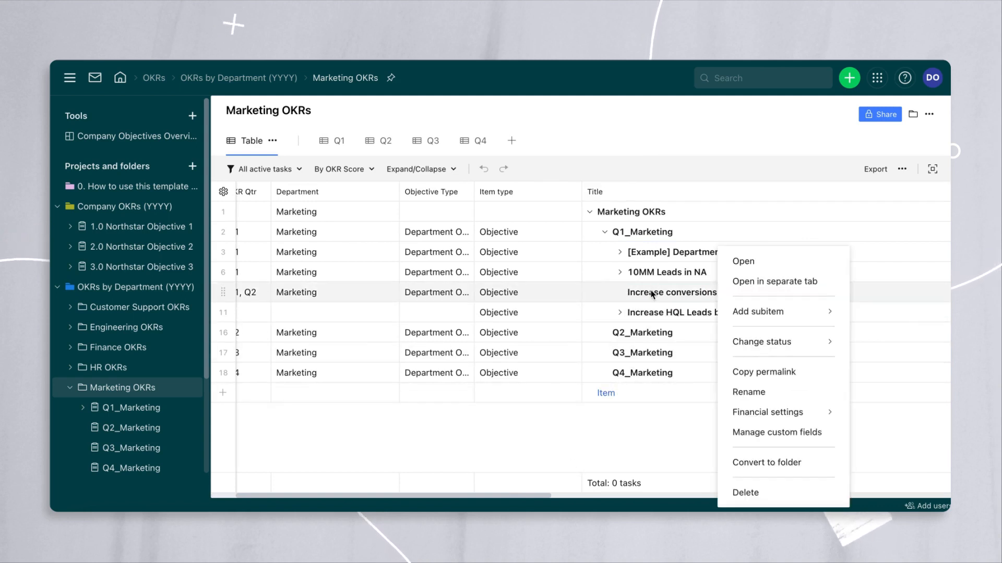
{"action": "mouse_move", "coordinate": [767, 312]}
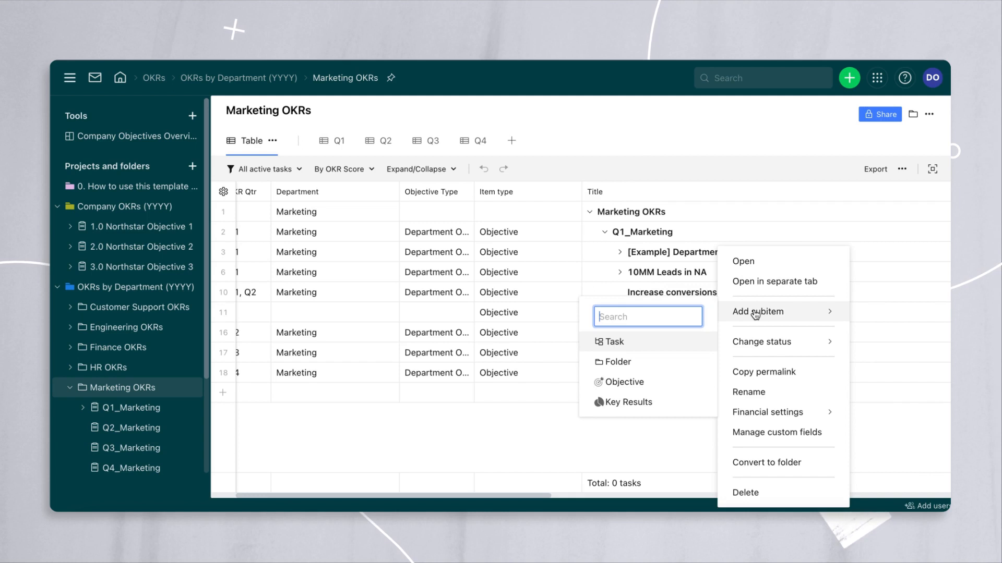
{"action": "left_click", "coordinate": [628, 403]}
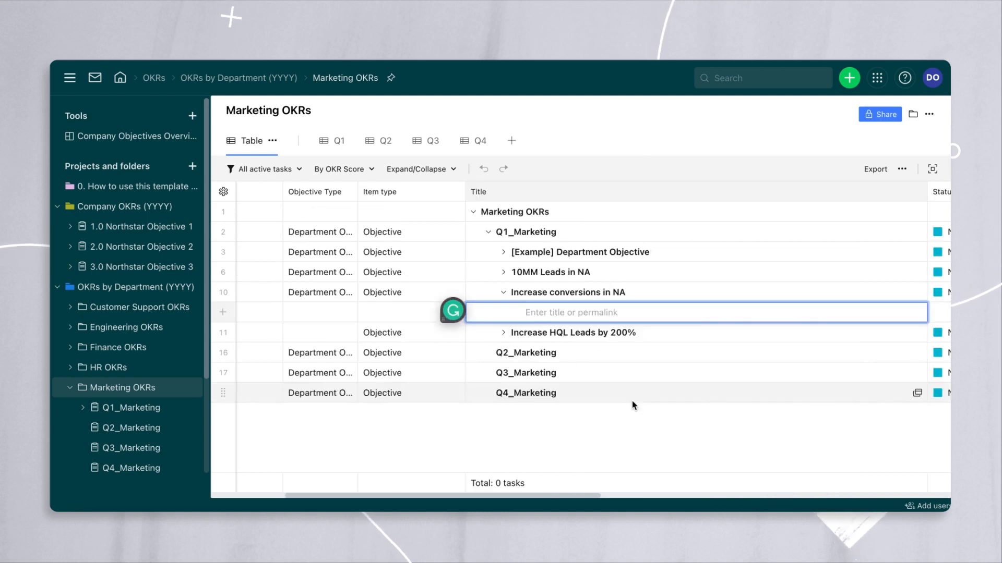
{"action": "type", "text": "Increse"}
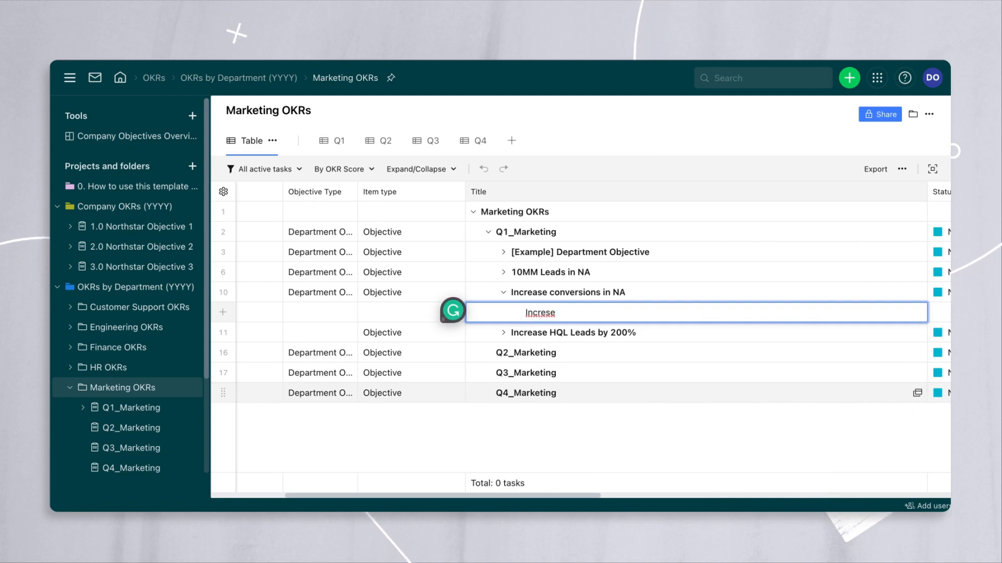
{"action": "key", "text": "BackSpace"}
{"action": "key", "text": "BackSpace"}
{"action": "type", "text": "ase socia"}
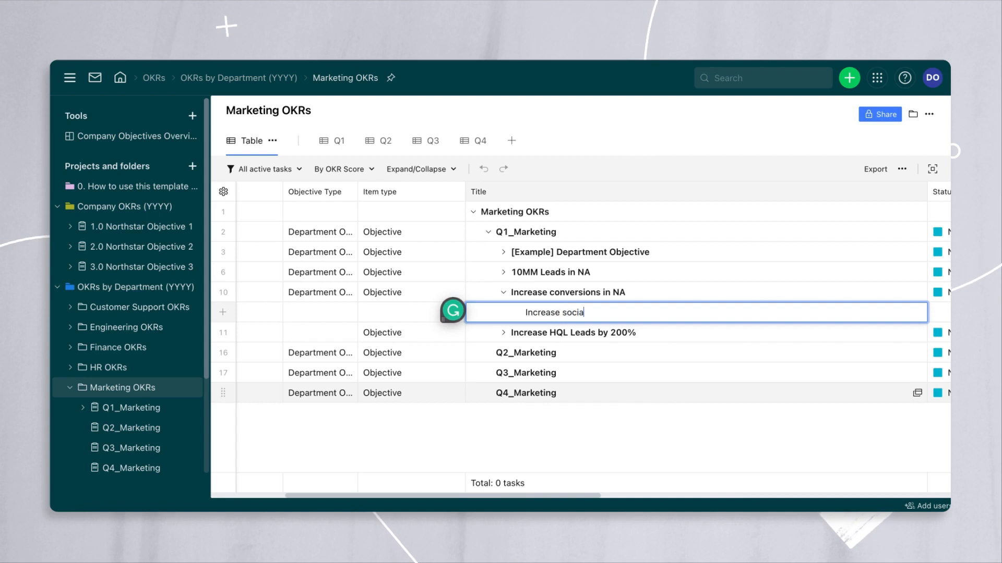
{"action": "type", "text": "l media cr buy"}
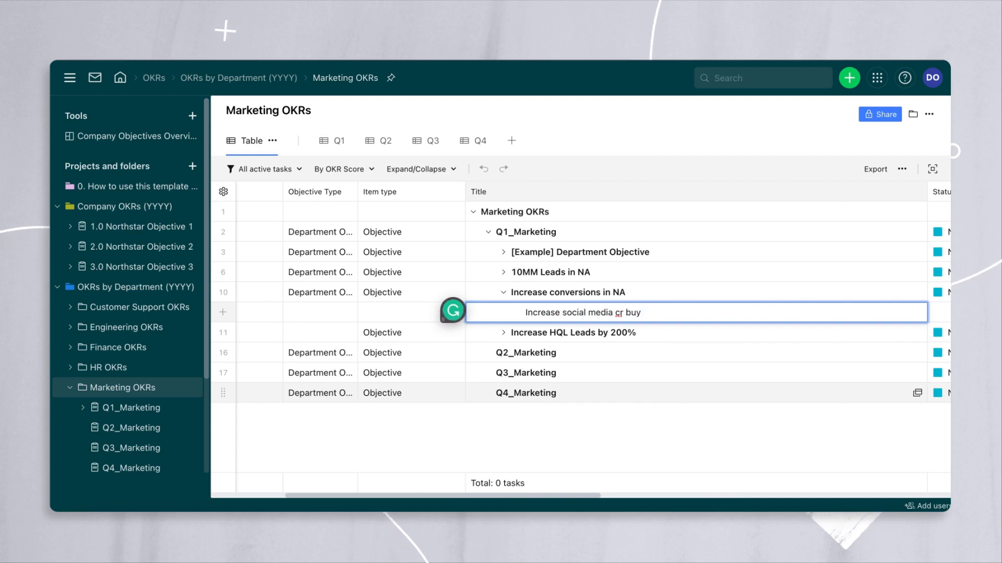
{"action": "type", "text": " 20%"}
{"action": "key", "text": "BackSpace"}
{"action": "key", "text": "BackSpace"}
{"action": "key", "text": "BackSpace"}
{"action": "key", "text": "BackSpace"}
{"action": "key", "text": "BackSpace"}
{"action": "key", "text": "BackSpace"}
{"action": "key", "text": "BackSpace"}
{"action": "key", "text": "BackSpace"}
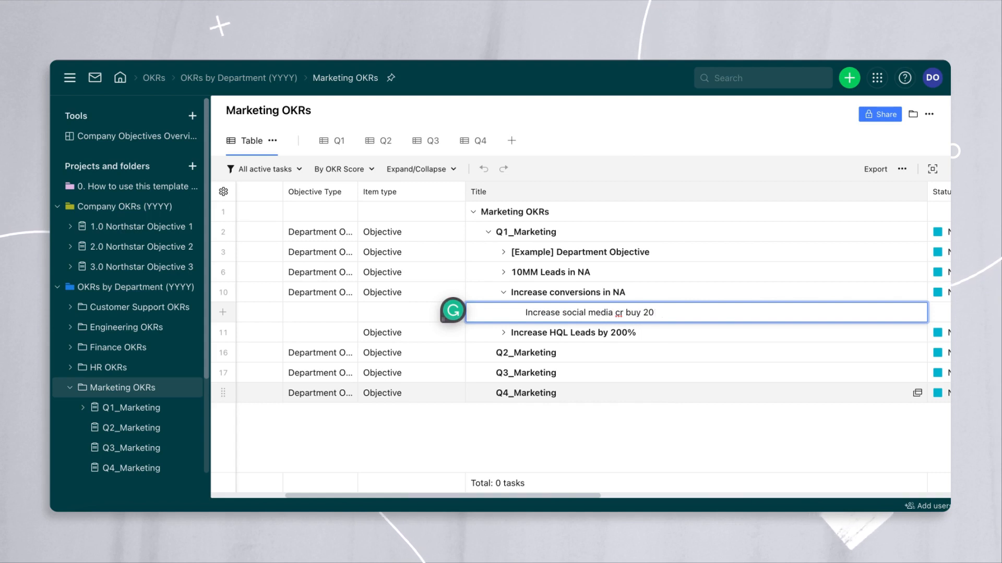
{"action": "key", "text": "BackSpace"}
{"action": "type", "text": "onversion rates "}
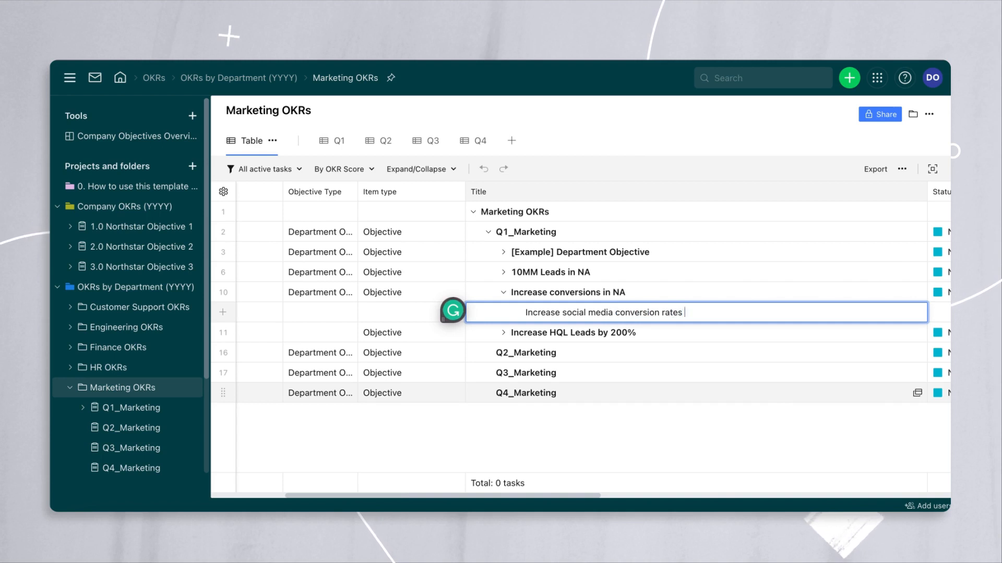
{"action": "type", "text": "by 20%"}
{"action": "key", "text": "Return"}
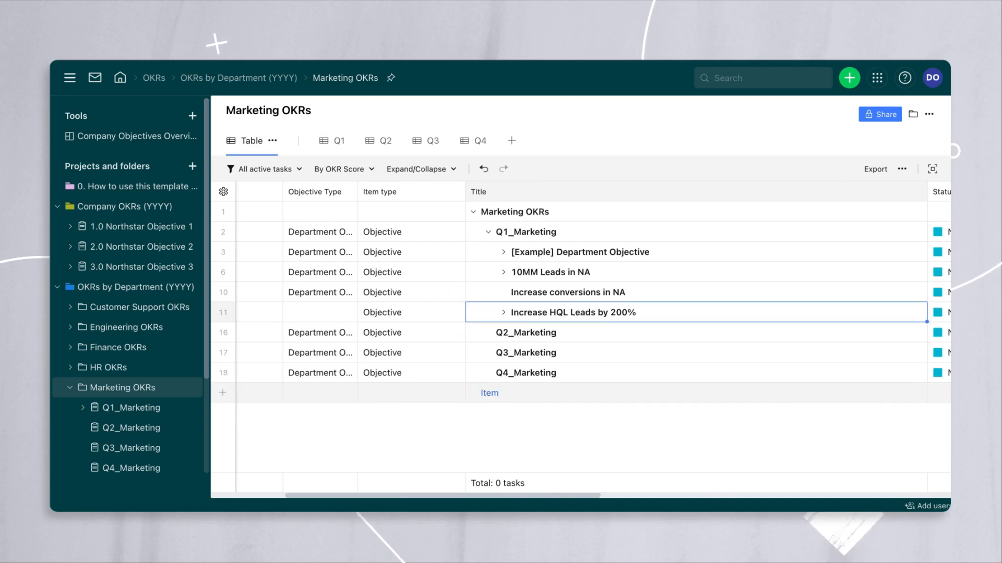
Set OKR YR to 2022 and Department to Marketing for the "Increase social media conversion rates by 20%" key result.
{"action": "scroll", "coordinate": [506, 312], "scroll_direction": "left", "scroll_amount": 5}
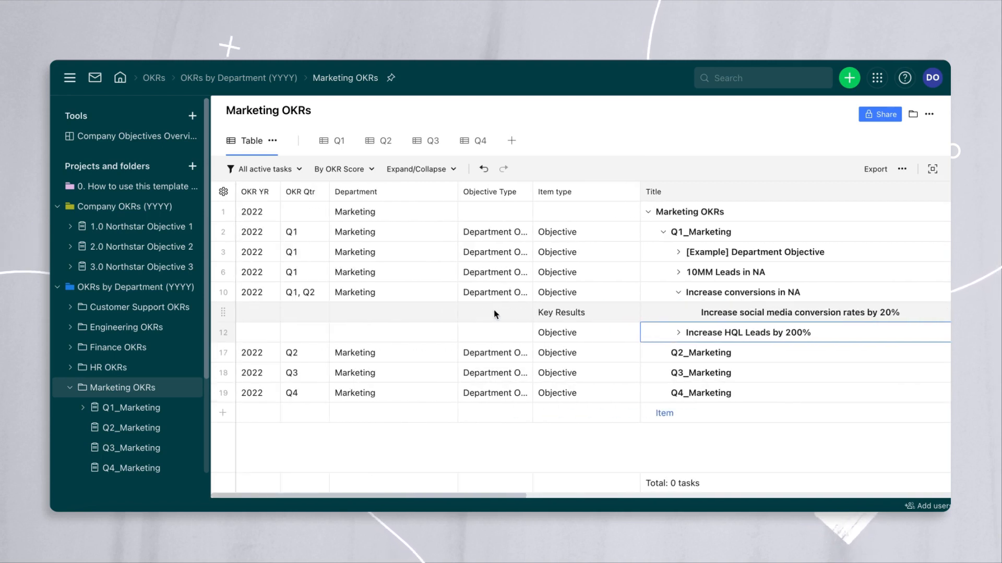
{"action": "left_click", "coordinate": [264, 313]}
{"action": "left_click", "coordinate": [260, 356]}
{"action": "left_click", "coordinate": [398, 312]}
{"action": "left_click", "coordinate": [398, 312]}
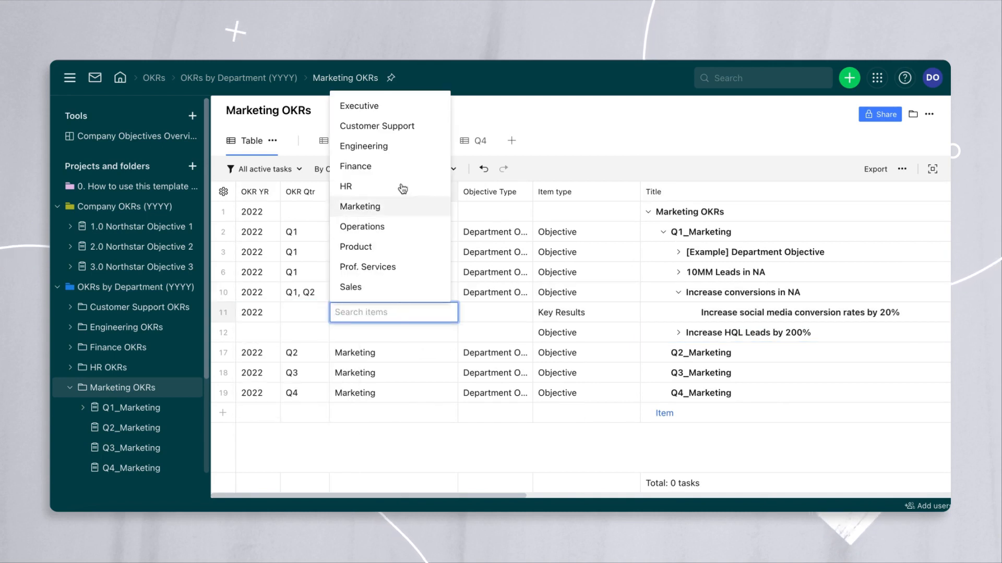
{"action": "left_click", "coordinate": [400, 214]}
Set the social media conversion key result's OKR Qtr to Q1 and its Objective Type to Team Objective.
{"action": "left_click", "coordinate": [302, 317]}
{"action": "left_click", "coordinate": [302, 317]}
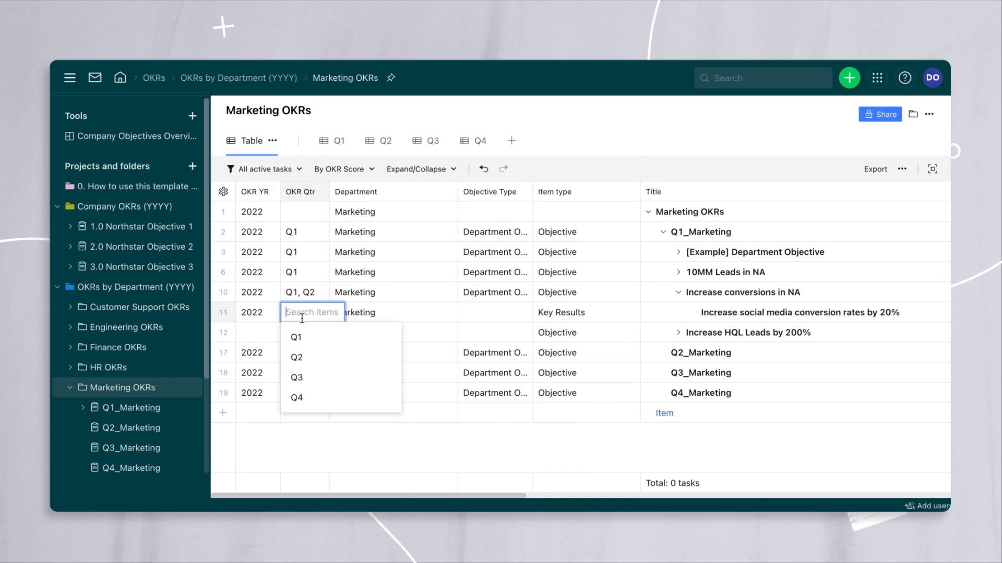
{"action": "left_click", "coordinate": [302, 339]}
{"action": "left_click", "coordinate": [485, 314]}
{"action": "left_click", "coordinate": [495, 313]}
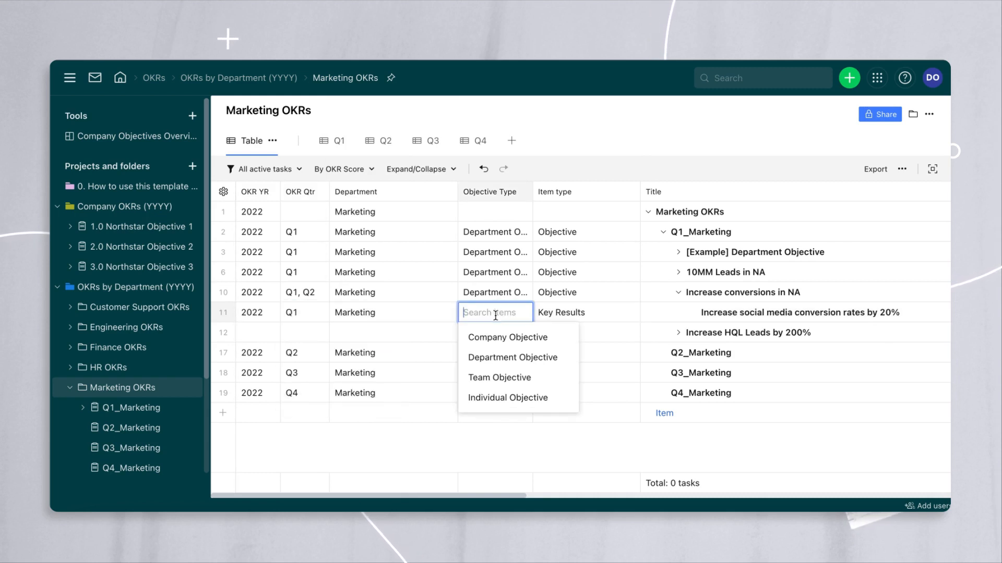
{"action": "left_click", "coordinate": [499, 377]}
Set the Start Metric of the "Increase social media conversion rates by 20%" key result to 15.
{"action": "scroll", "coordinate": [734, 296], "scroll_direction": "right", "scroll_amount": 5}
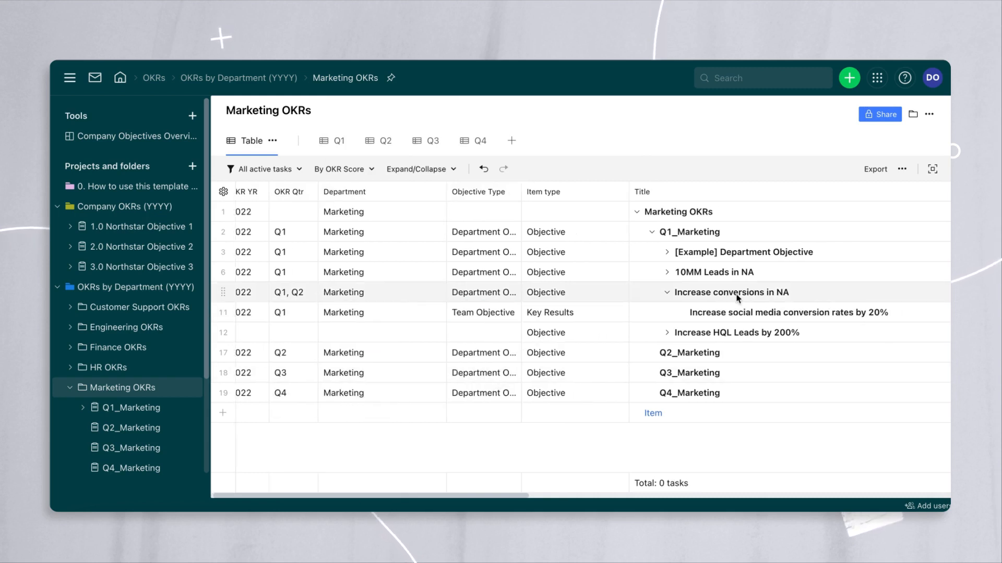
{"action": "scroll", "coordinate": [737, 299], "scroll_direction": "right", "scroll_amount": 10}
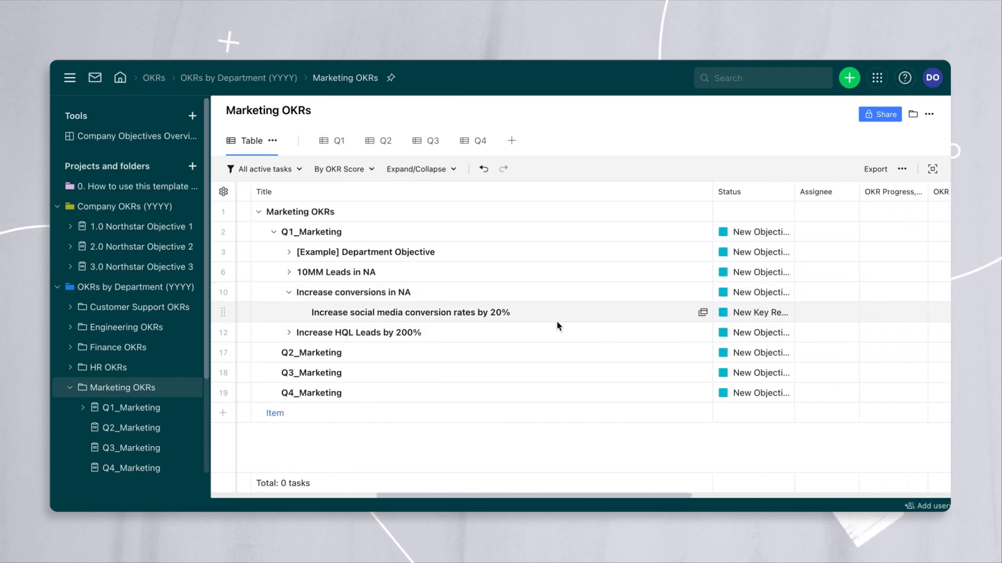
{"action": "scroll", "coordinate": [579, 322], "scroll_direction": "right", "scroll_amount": 8}
{"action": "scroll", "coordinate": [579, 322], "scroll_direction": "right", "scroll_amount": 12}
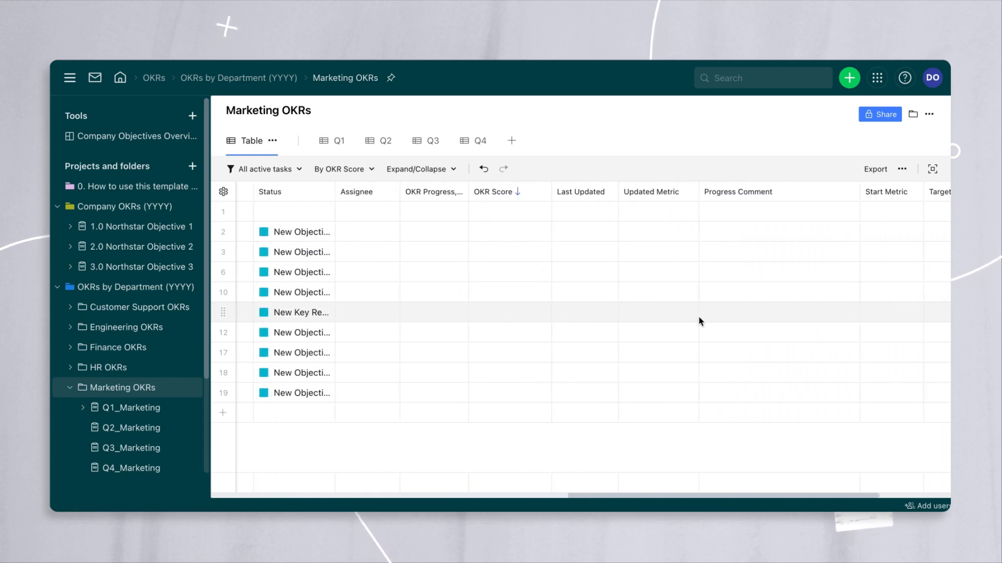
{"action": "scroll", "coordinate": [700, 320], "scroll_direction": "right", "scroll_amount": 3}
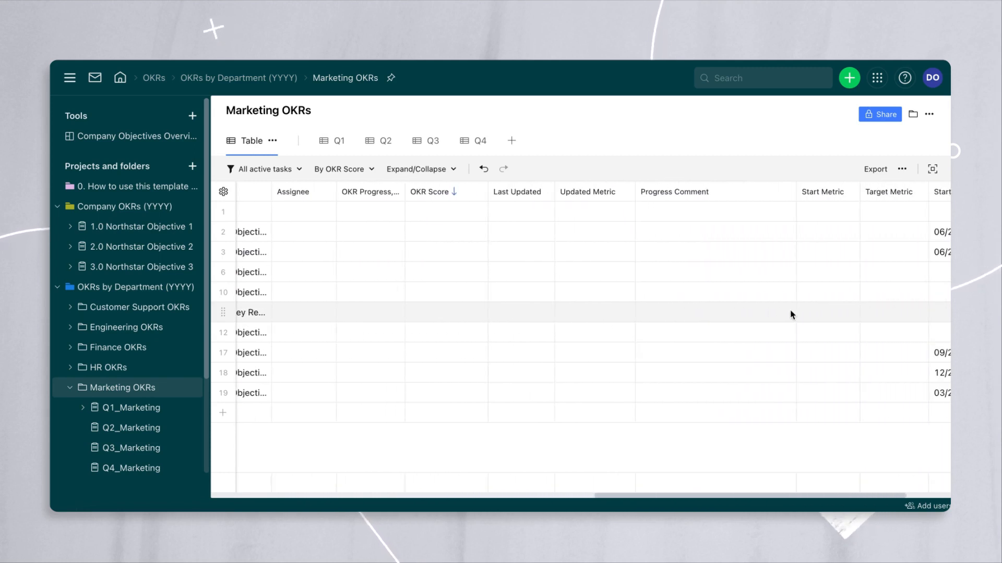
{"action": "scroll", "coordinate": [790, 314], "scroll_direction": "left", "scroll_amount": 20}
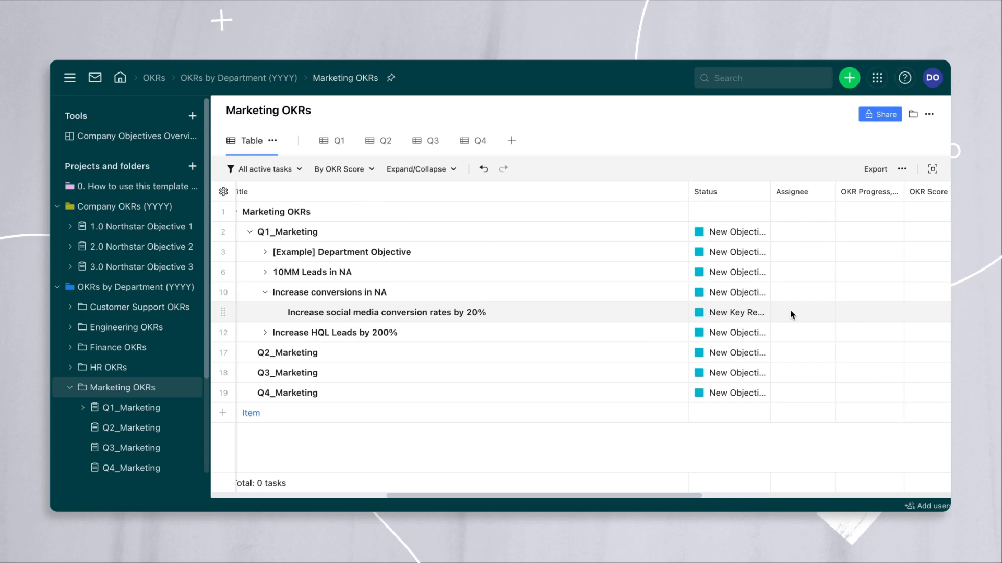
{"action": "scroll", "coordinate": [790, 312], "scroll_direction": "right", "scroll_amount": 20}
{"action": "scroll", "coordinate": [790, 313], "scroll_direction": "right", "scroll_amount": 4}
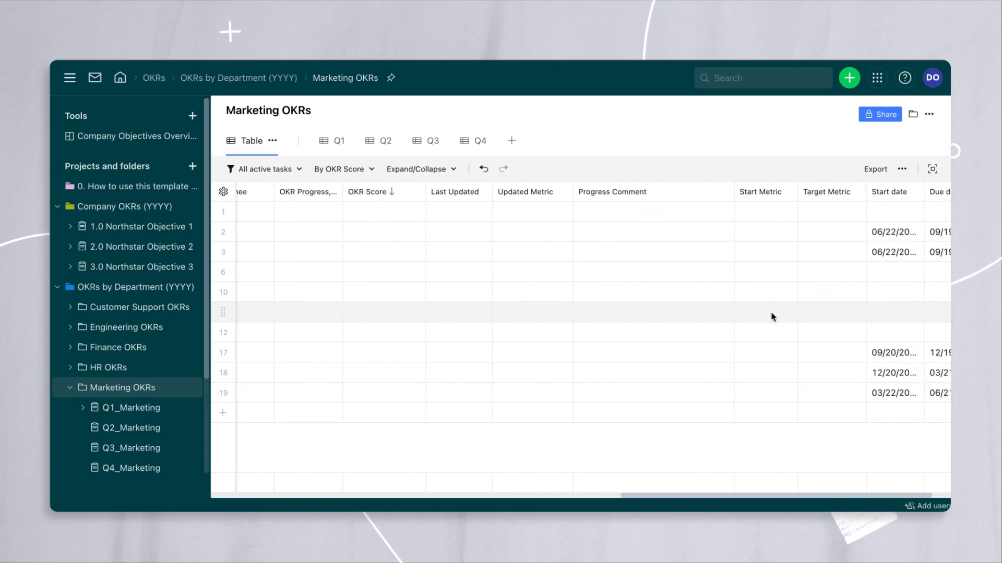
{"action": "left_click", "coordinate": [772, 313]}
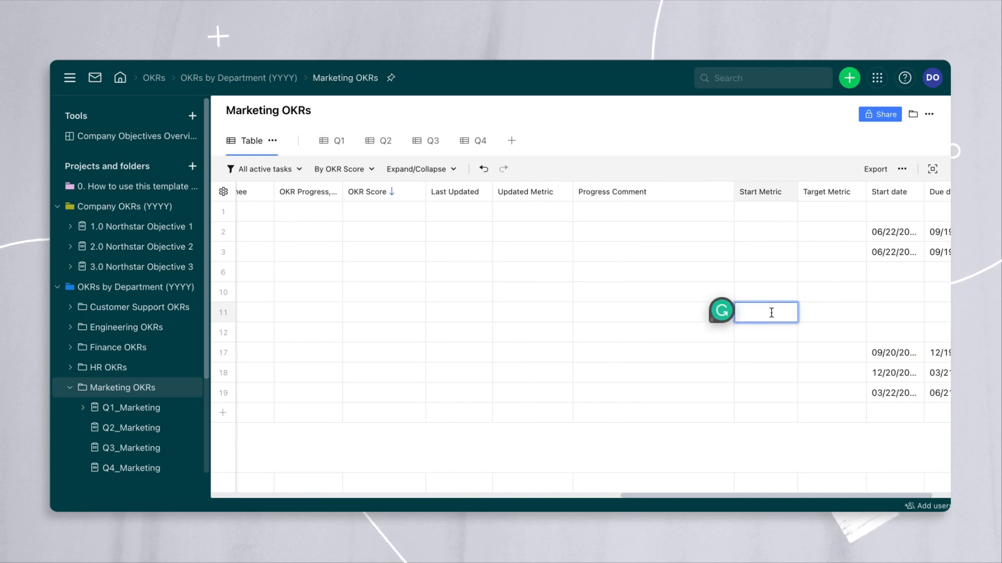
{"action": "type", "text": "15"}
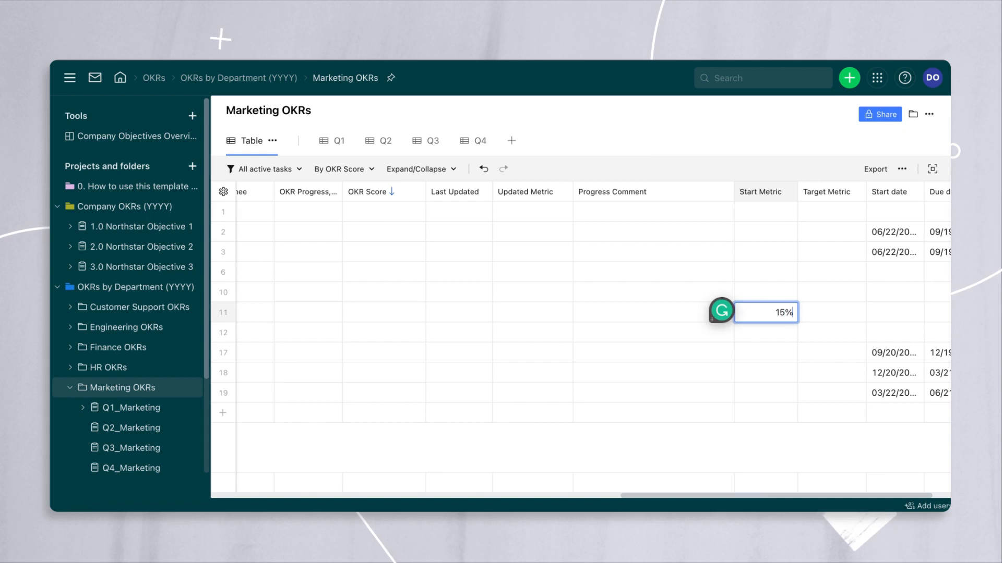
{"action": "key", "text": "Return"}
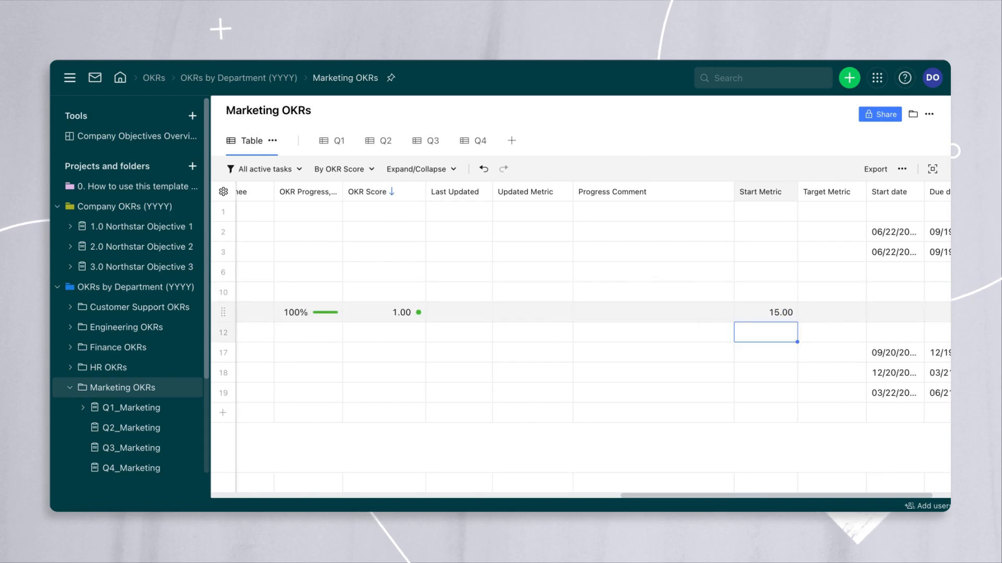
Set the same key result's Target Metric to 25.
{"action": "left_click", "coordinate": [817, 312]}
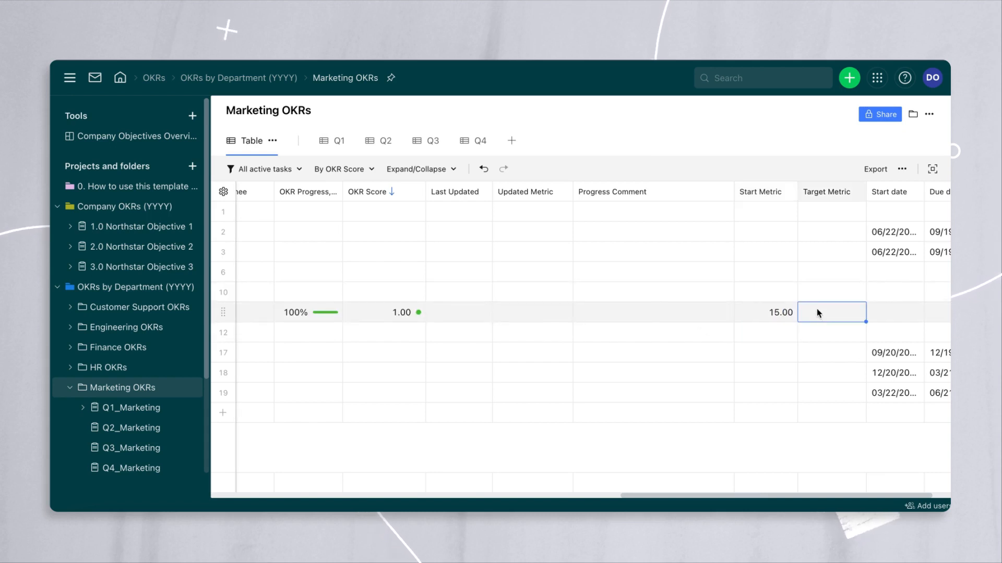
{"action": "type", "text": "25"}
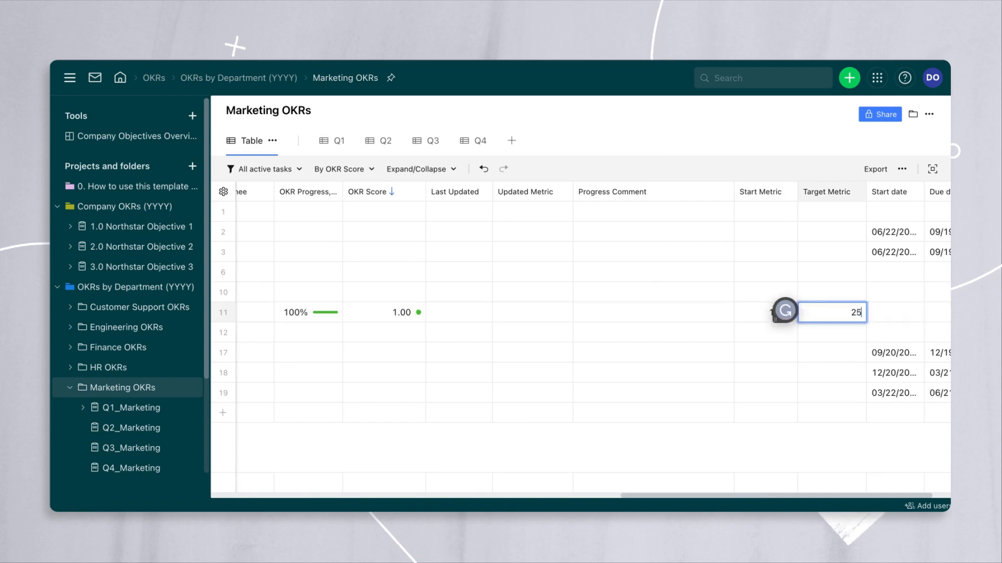
{"action": "key", "text": "Return"}
{"action": "key", "text": "Up"}
{"action": "key", "text": "Right"}
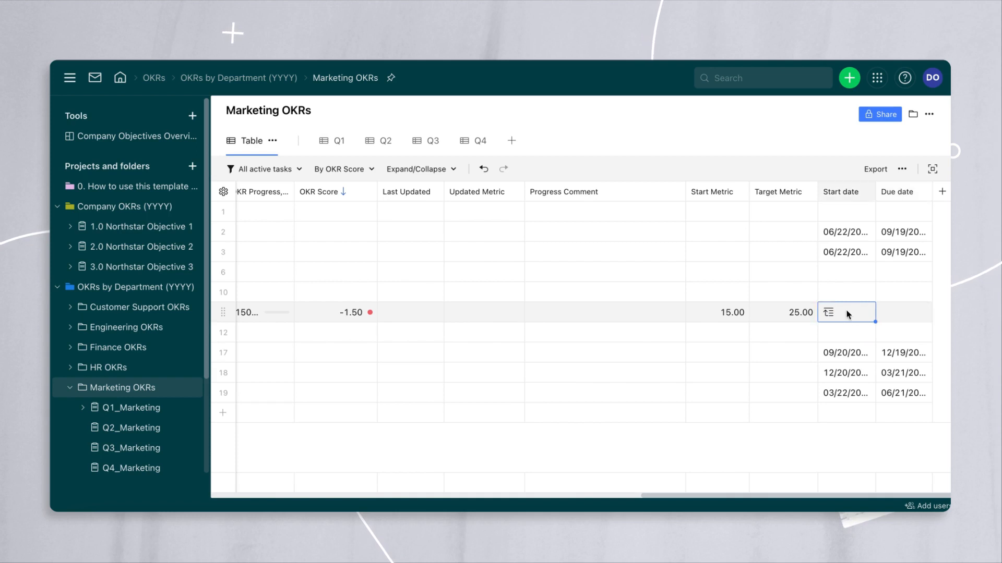
{"action": "left_click", "coordinate": [847, 312]}
{"action": "left_click", "coordinate": [683, 313]}
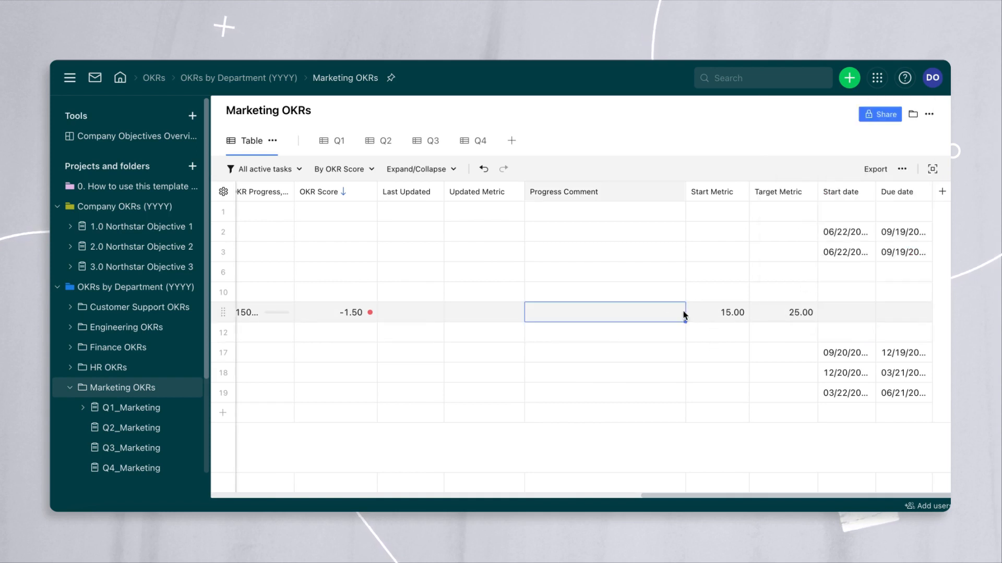
{"action": "scroll", "coordinate": [683, 313], "scroll_direction": "left", "scroll_amount": 5}
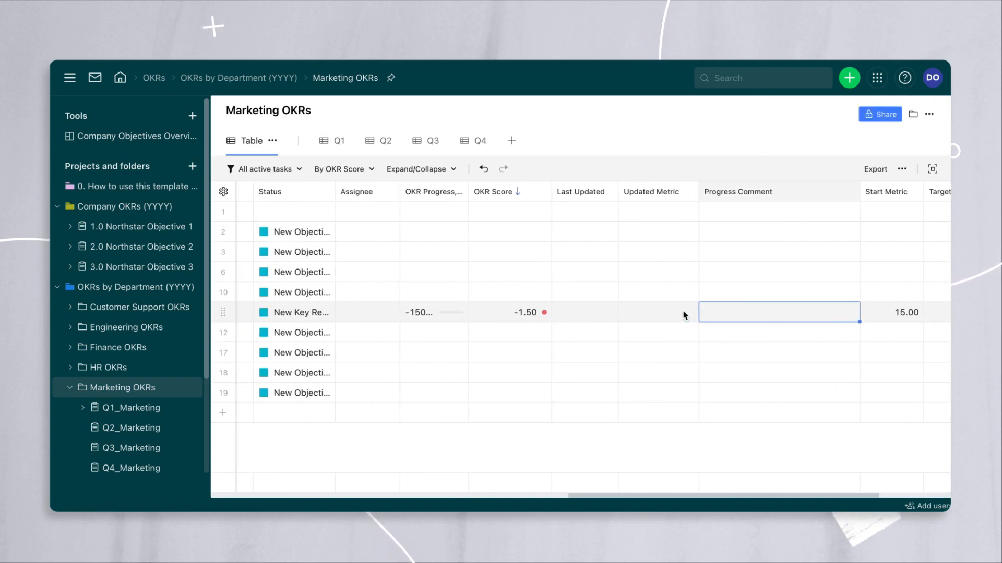
{"action": "scroll", "coordinate": [653, 315], "scroll_direction": "right", "scroll_amount": 5}
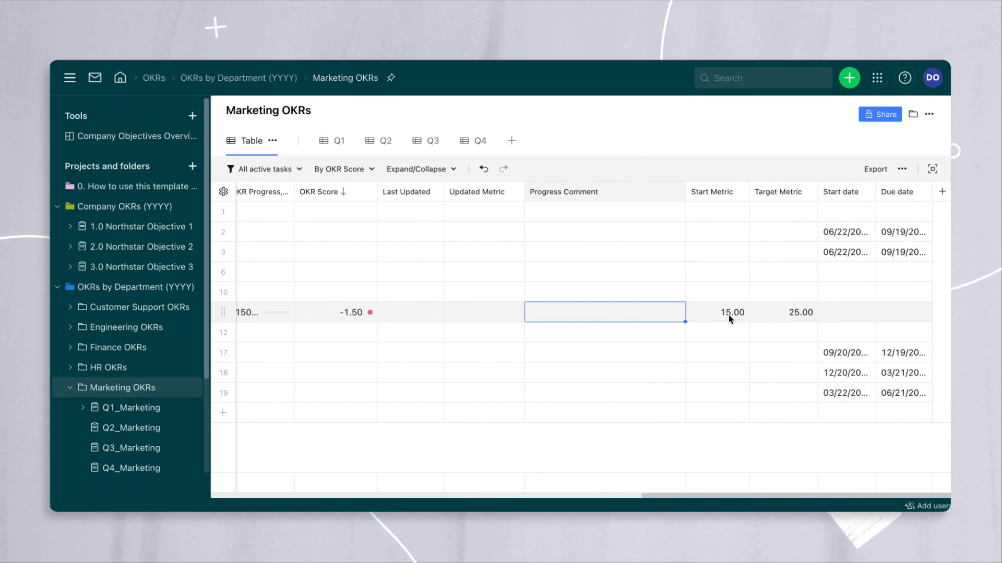
Set the Updated Metric of the "Increase social media conversion rates by 20%" key result to 15.
{"action": "left_click", "coordinate": [470, 308]}
{"action": "type", "text": "15"}
{"action": "key", "text": "Return"}
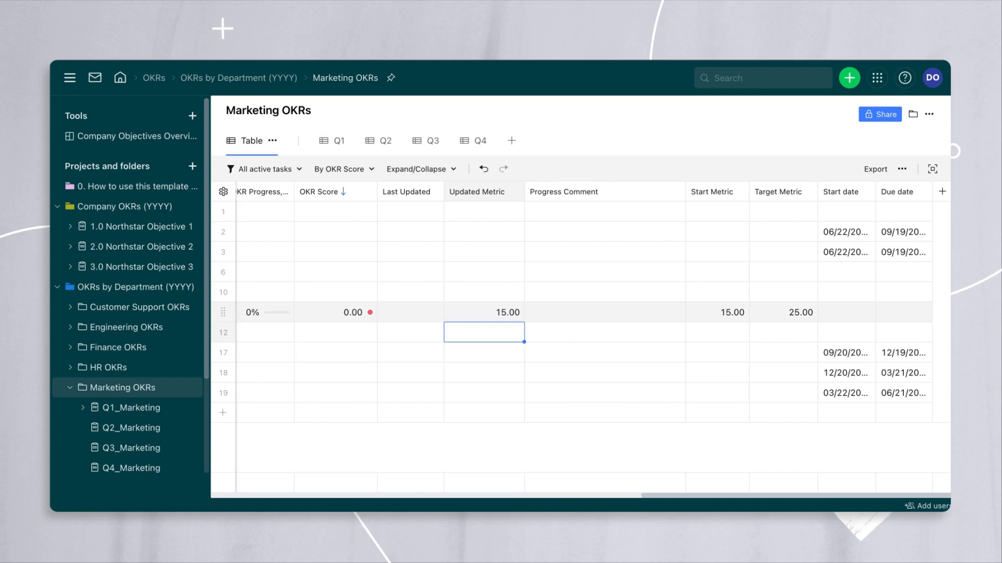
Add a Deliverable subitem titled "Ad buy 1" under the "Increase social media conversion rates by 20%" key result.
{"action": "scroll", "coordinate": [331, 326], "scroll_direction": "left", "scroll_amount": 3}
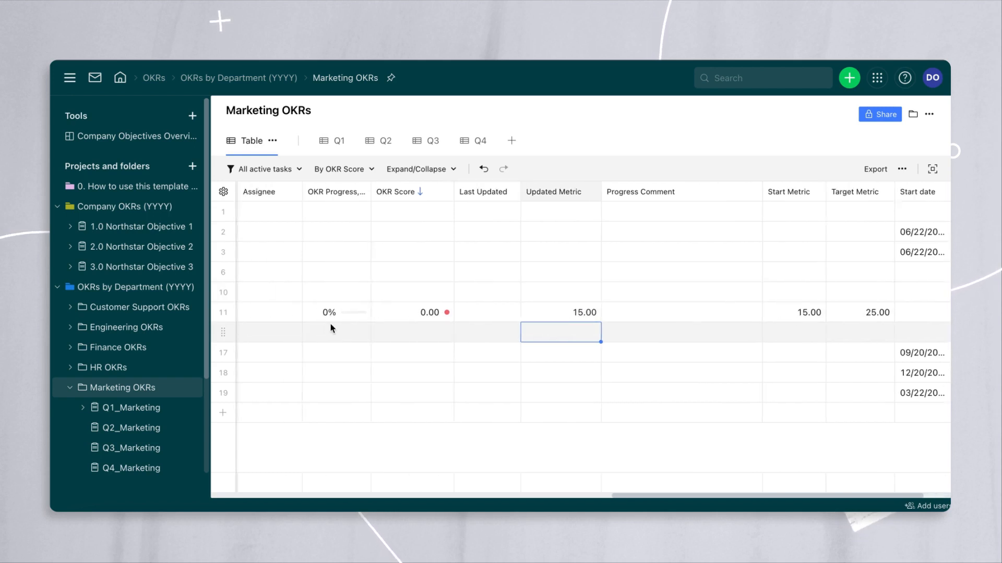
{"action": "scroll", "coordinate": [272, 340], "scroll_direction": "left", "scroll_amount": 8}
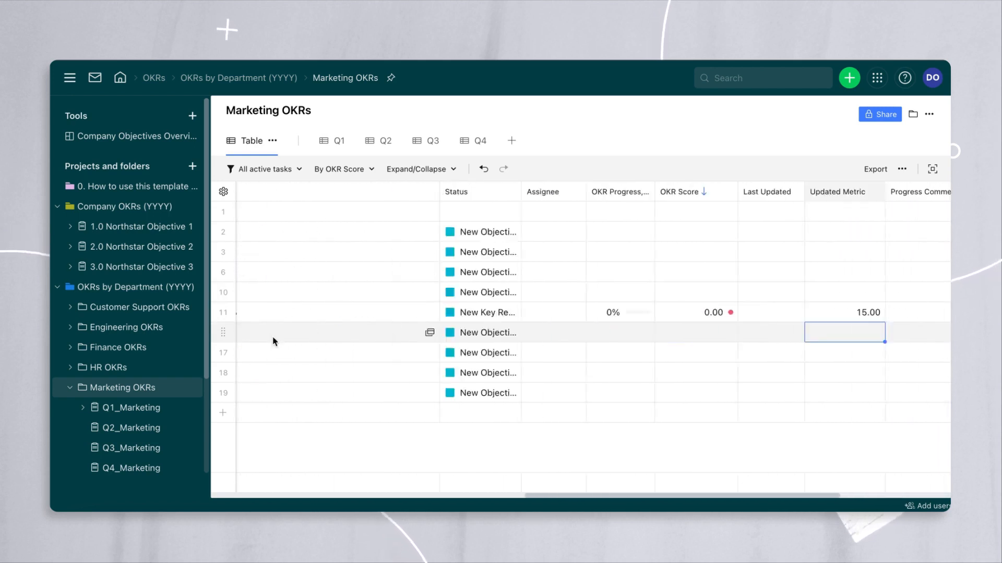
{"action": "scroll", "coordinate": [755, 324], "scroll_direction": "left", "scroll_amount": 5}
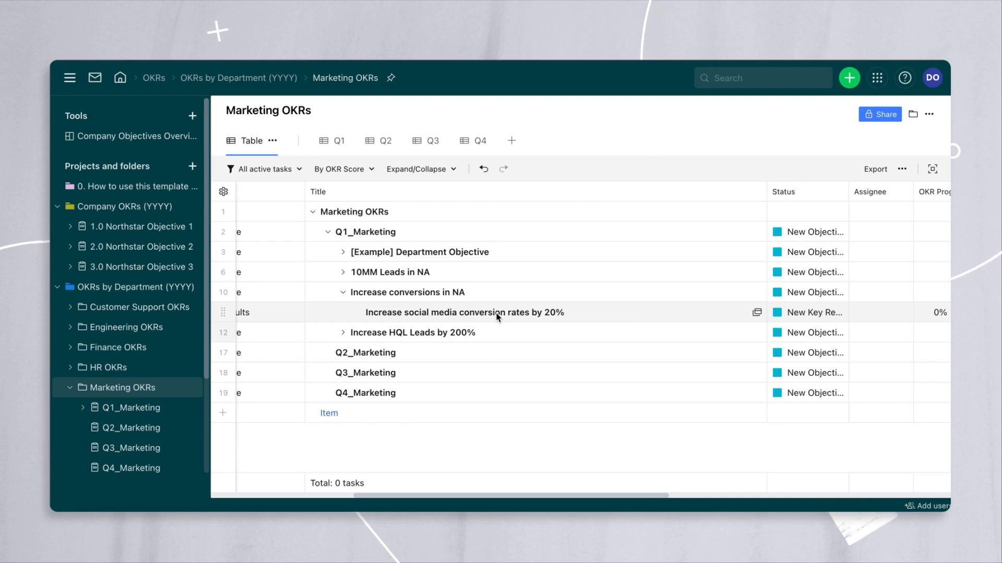
{"action": "scroll", "coordinate": [497, 317], "scroll_direction": "left", "scroll_amount": 8}
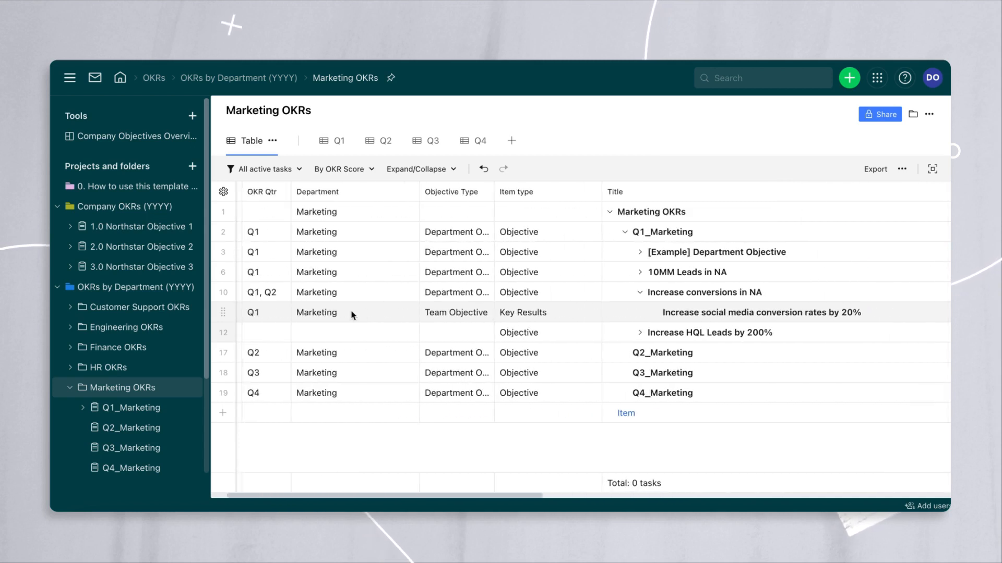
{"action": "right_click", "coordinate": [706, 317]}
{"action": "mouse_move", "coordinate": [708, 315]}
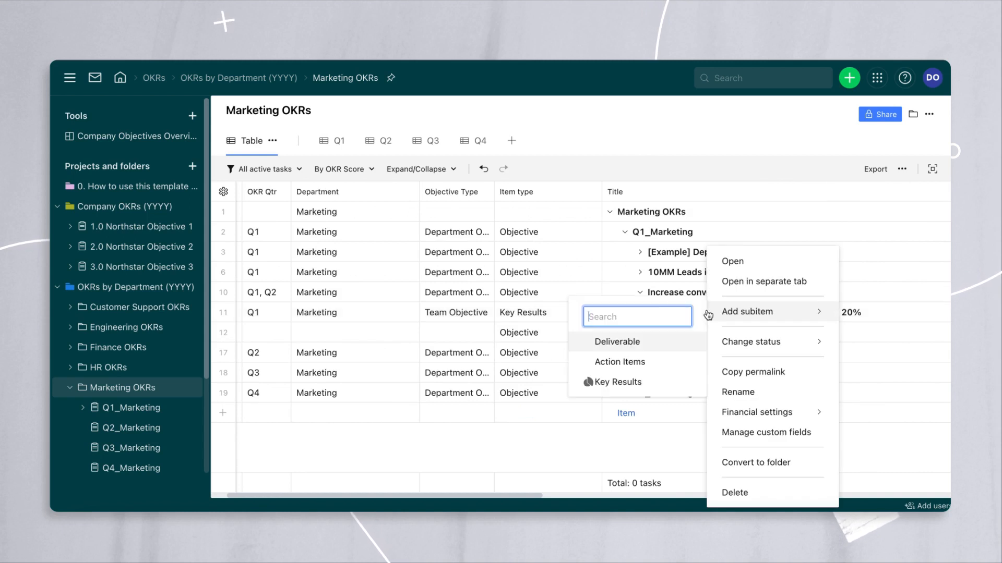
{"action": "left_click", "coordinate": [652, 342]}
{"action": "type", "text": "Ad buy"}
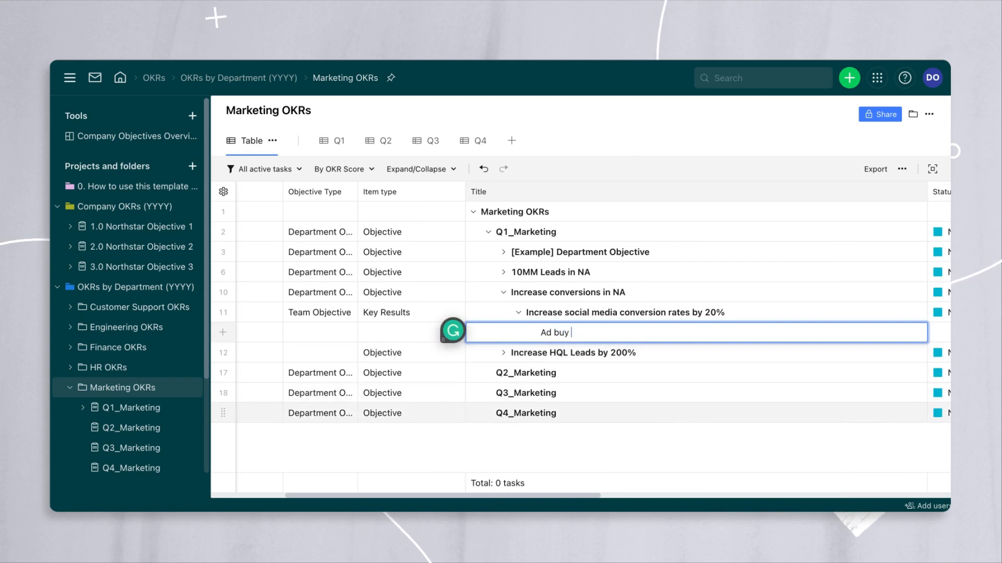
{"action": "type", "text": " 1"}
{"action": "key", "text": "Return"}
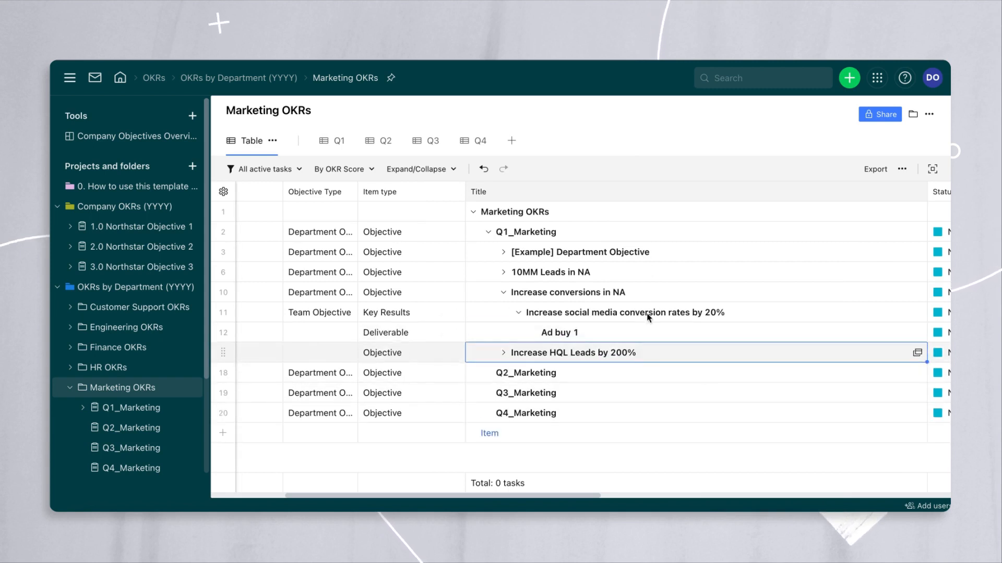
Set "Ad buy 1" to Individual Objective and copy OKR YR 2022, OKR Qtr Q1 and Department Marketing down from its key result.
{"action": "scroll", "coordinate": [590, 335], "scroll_direction": "left", "scroll_amount": 5}
{"action": "left_click", "coordinate": [512, 333]}
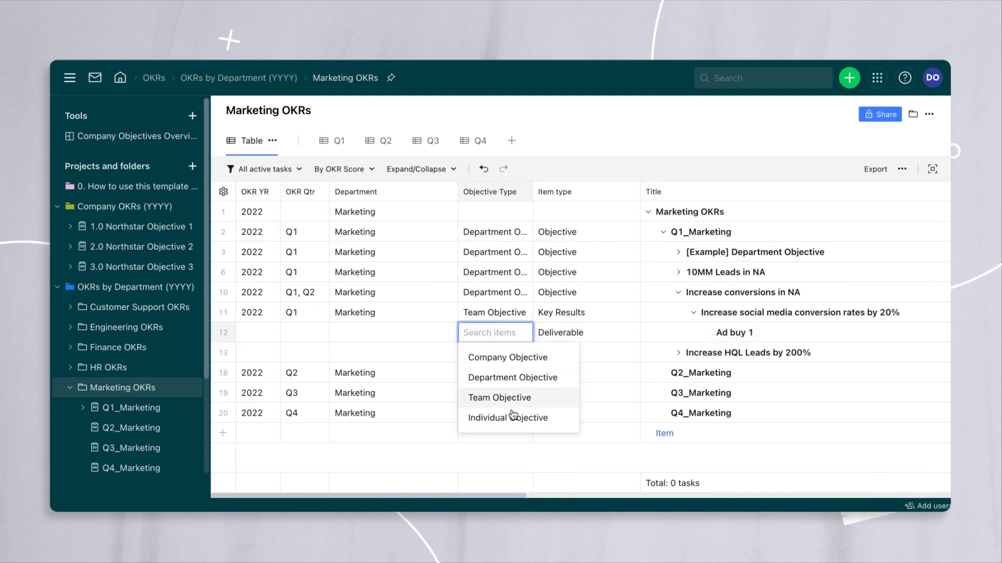
{"action": "left_click", "coordinate": [513, 417]}
{"action": "left_click_drag", "start_coordinate": [255, 311], "coordinate": [459, 338]}
Narrow the Title and Department columns of the Marketing OKRs table.
{"action": "scroll", "coordinate": [638, 339], "scroll_direction": "right", "scroll_amount": 3}
{"action": "scroll", "coordinate": [639, 338], "scroll_direction": "right", "scroll_amount": 10}
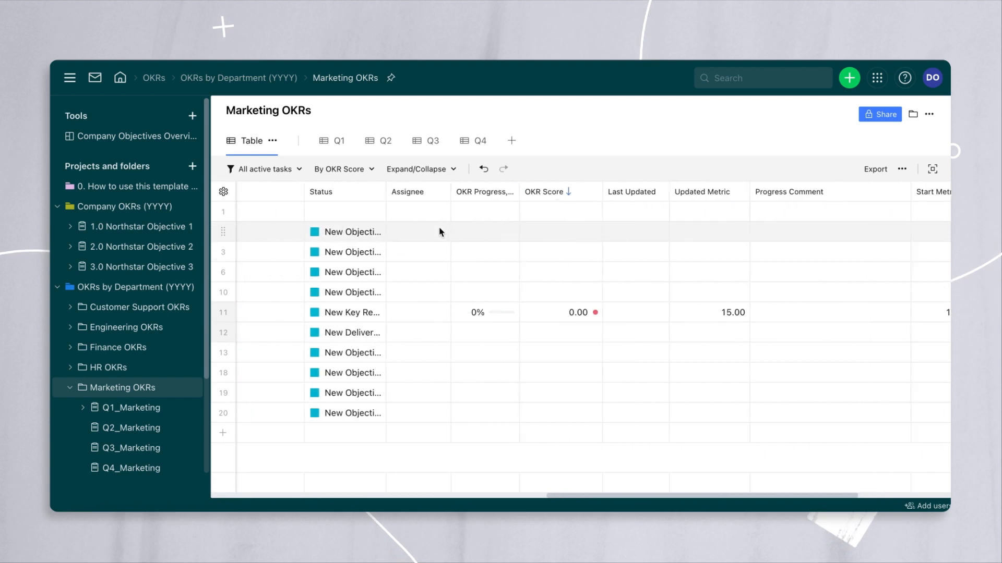
{"action": "scroll", "coordinate": [728, 220], "scroll_direction": "left", "scroll_amount": 10}
{"action": "left_click_drag", "start_coordinate": [938, 191], "coordinate": [793, 191]}
{"action": "scroll", "coordinate": [437, 300], "scroll_direction": "left", "scroll_amount": 3}
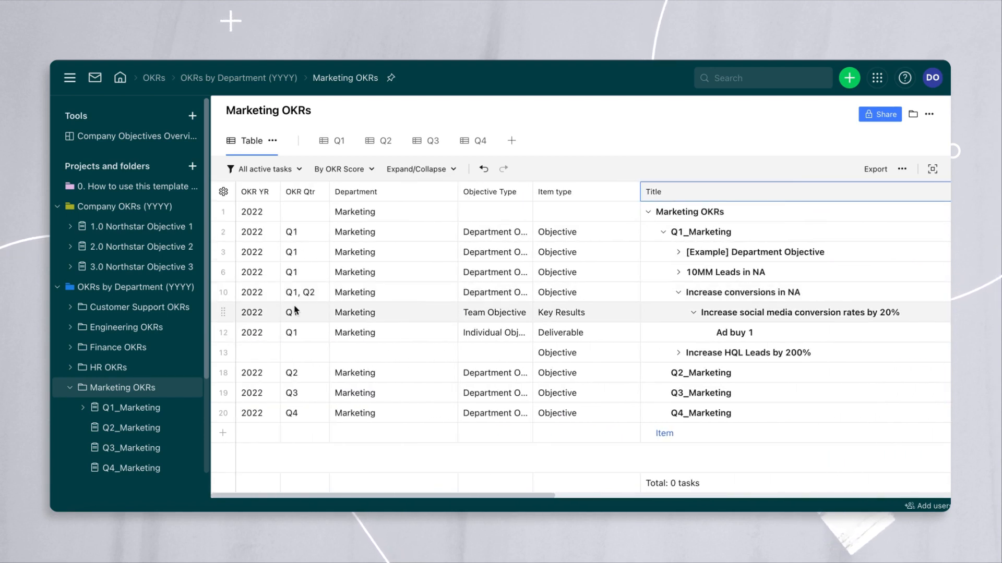
{"action": "left_click_drag", "start_coordinate": [456, 192], "coordinate": [412, 195]}
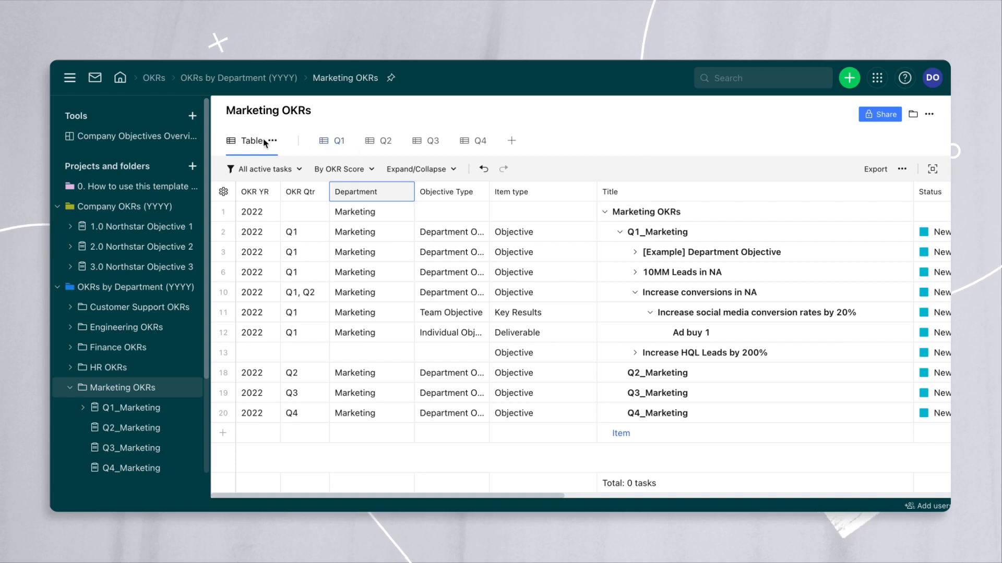
Show the Q1 view of Marketing OKRs and expand Q1_Marketing through "Increase conversions in NA" and its social media key result.
{"action": "left_click", "coordinate": [331, 141]}
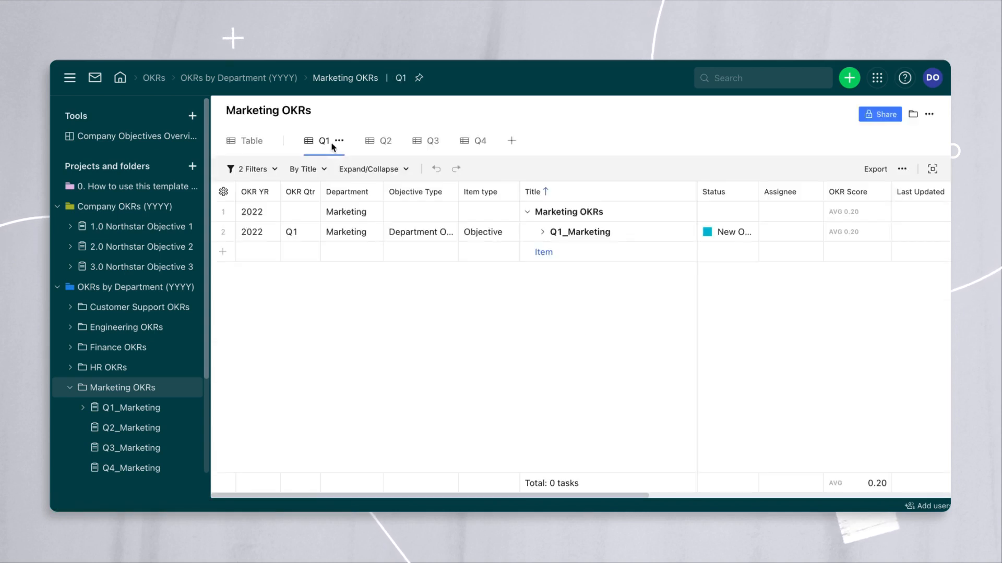
{"action": "left_click", "coordinate": [542, 233]}
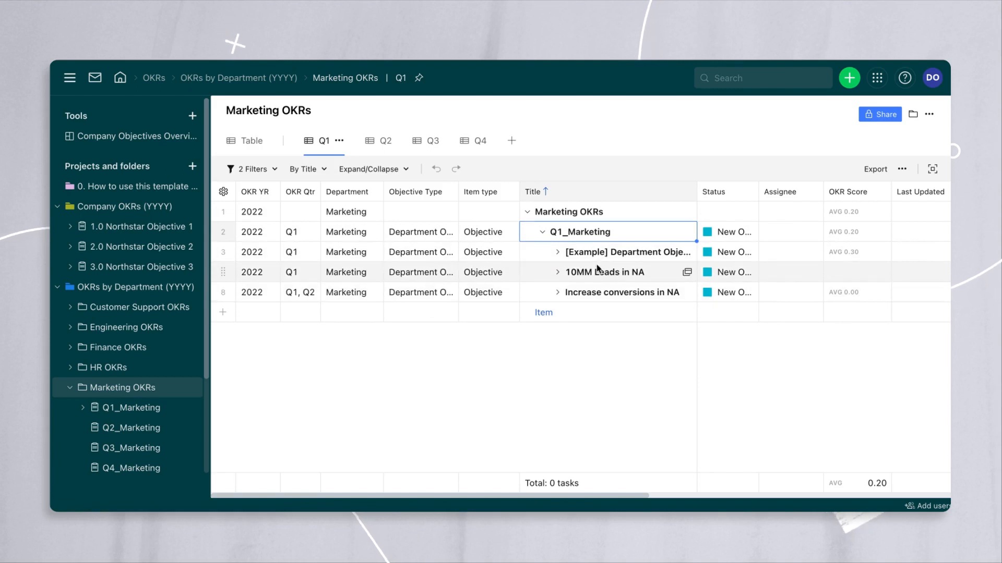
{"action": "left_click", "coordinate": [558, 293]}
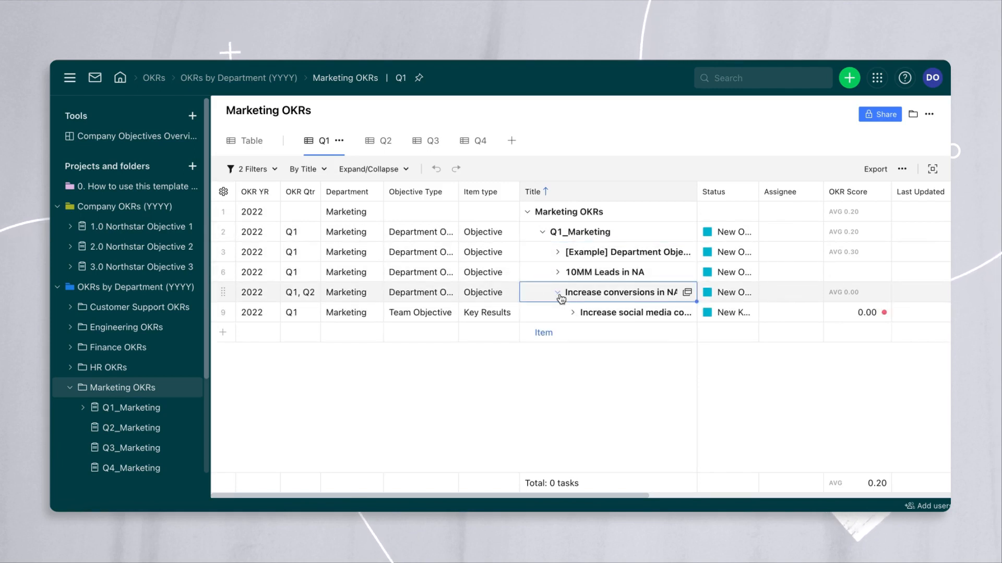
{"action": "left_click", "coordinate": [573, 313]}
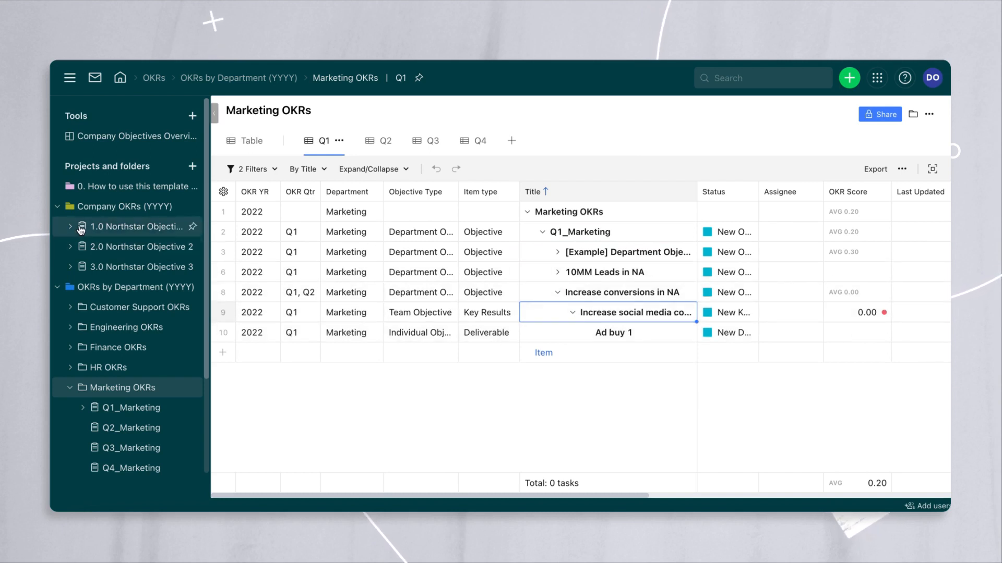
Show 1.0 Northstar Objective 1's Q1 view and expand Q1_Exec, both [Example] company objectives and the marketing conversions objective.
{"action": "left_click", "coordinate": [116, 227]}
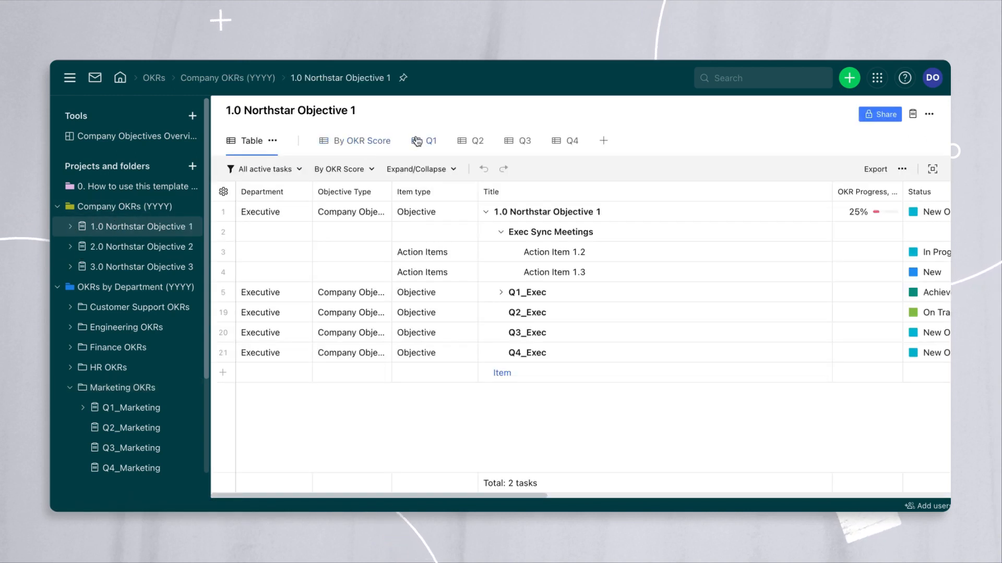
{"action": "left_click", "coordinate": [417, 141]}
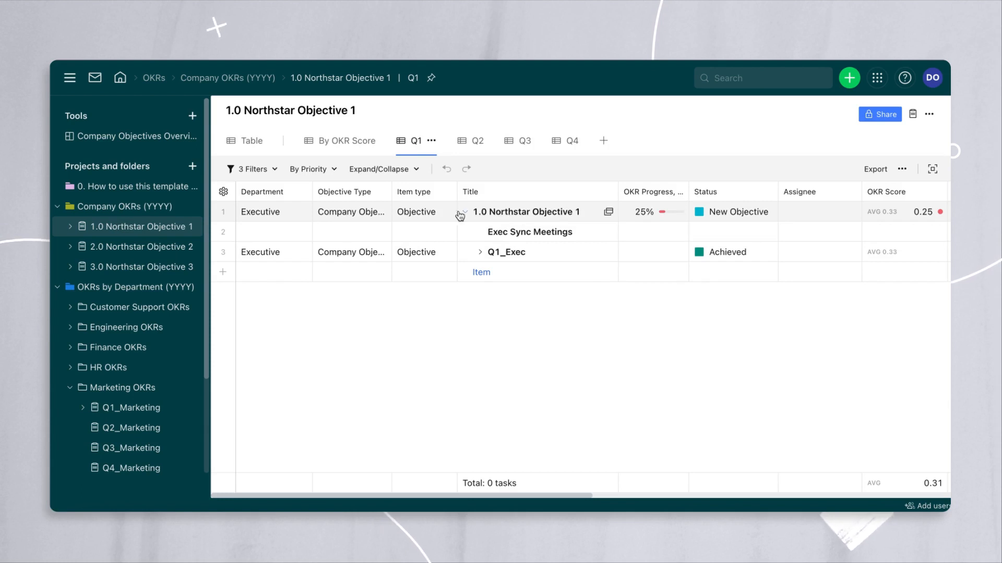
{"action": "left_click", "coordinate": [478, 254]}
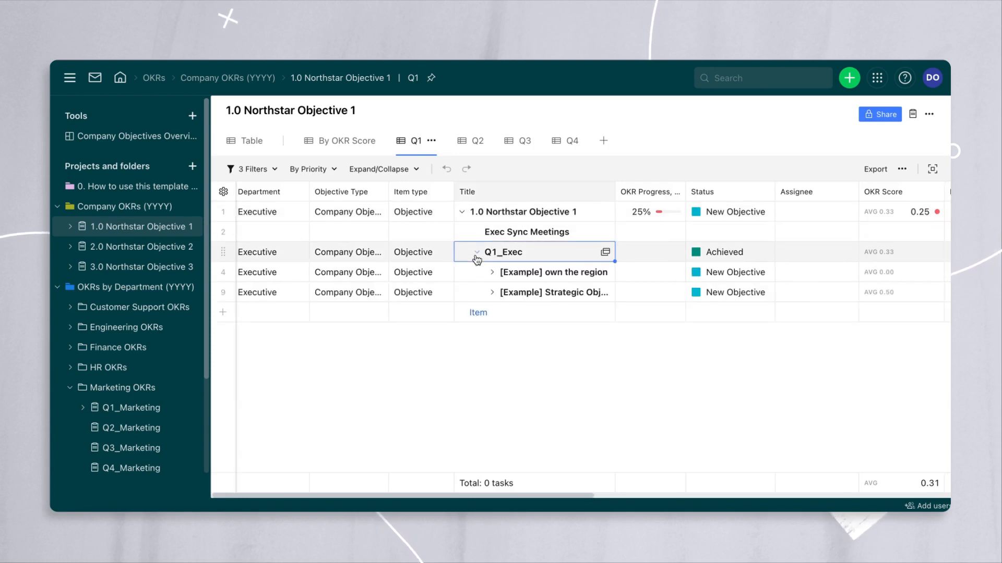
{"action": "left_click", "coordinate": [493, 293]}
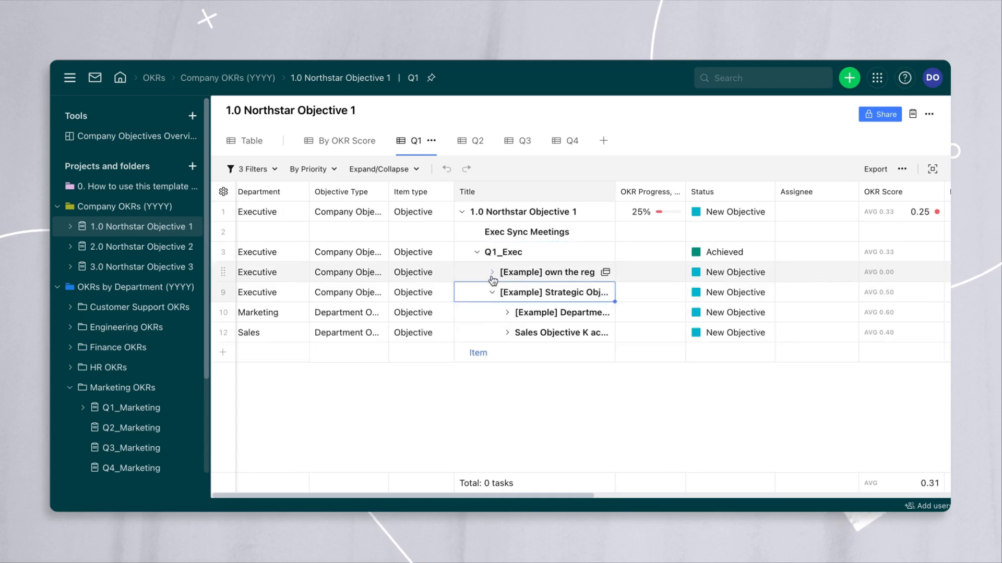
{"action": "left_click", "coordinate": [492, 273]}
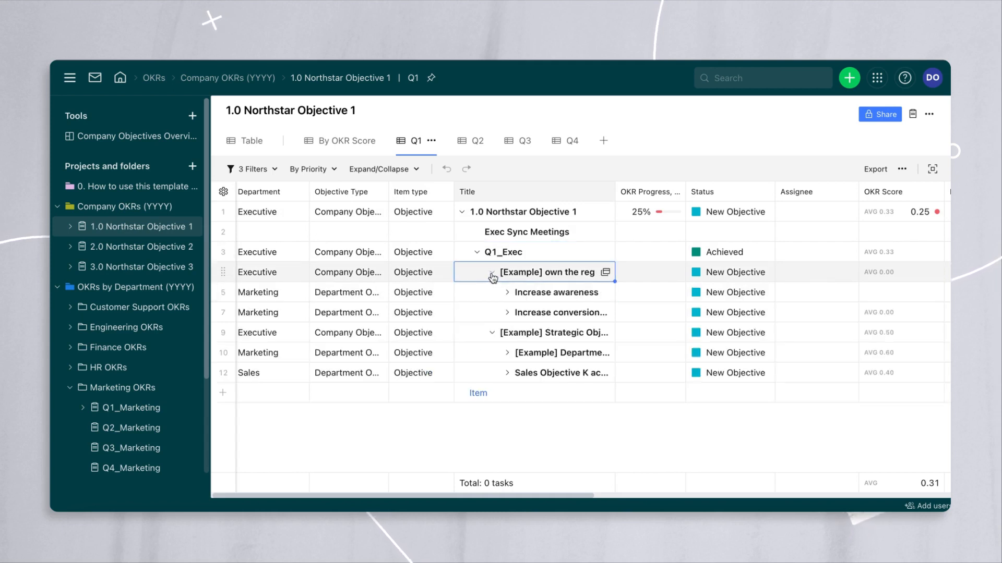
{"action": "left_click", "coordinate": [509, 312]}
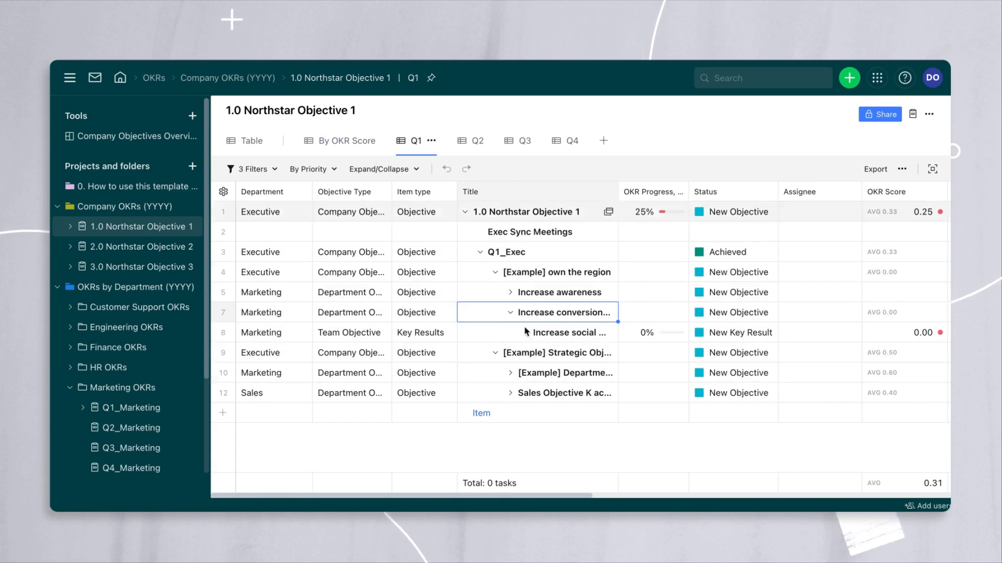
Check the filters applied to the Q1 view and review the social media key result's progress, score and metric columns.
{"action": "left_click", "coordinate": [274, 170]}
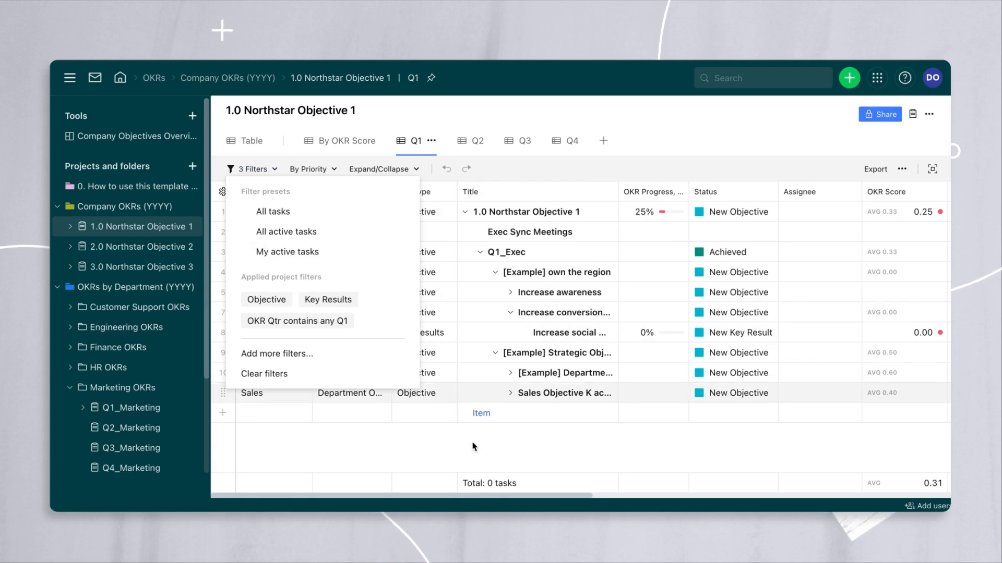
{"action": "left_click", "coordinate": [513, 462]}
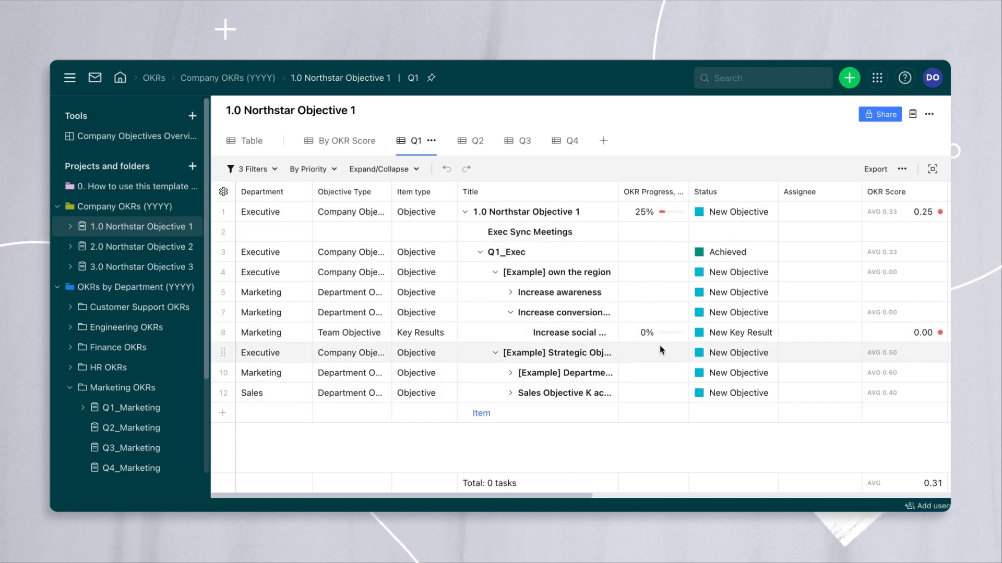
{"action": "scroll", "coordinate": [629, 269], "scroll_direction": "right", "scroll_amount": 2}
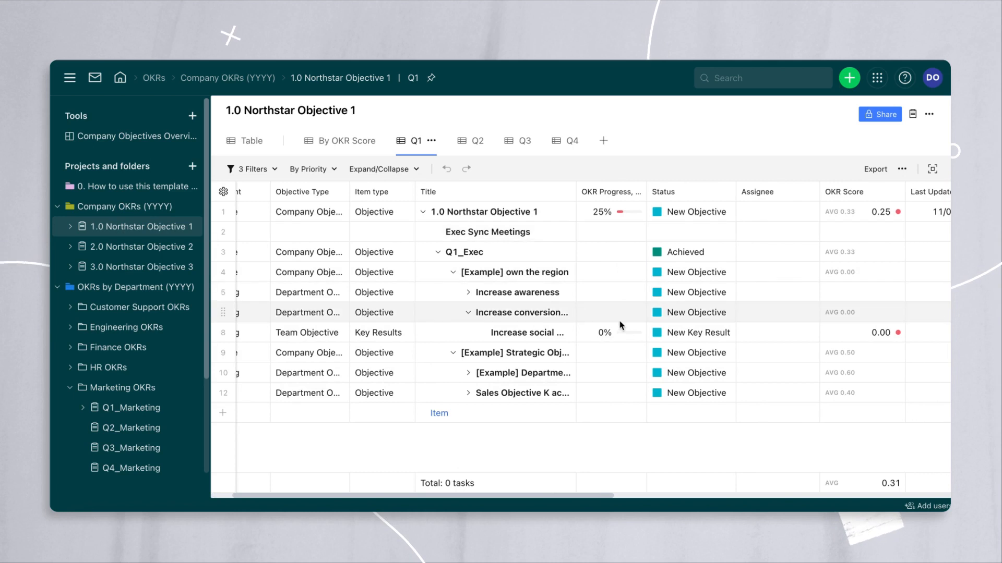
{"action": "scroll", "coordinate": [620, 325], "scroll_direction": "right", "scroll_amount": 5}
{"action": "scroll", "coordinate": [620, 325], "scroll_direction": "right", "scroll_amount": 3}
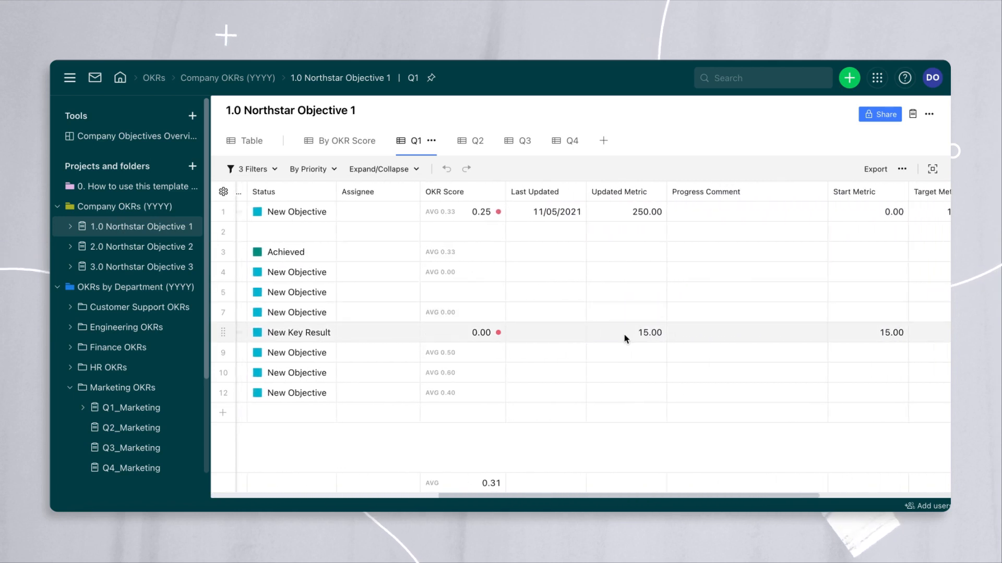
{"action": "scroll", "coordinate": [644, 337], "scroll_direction": "right", "scroll_amount": 4}
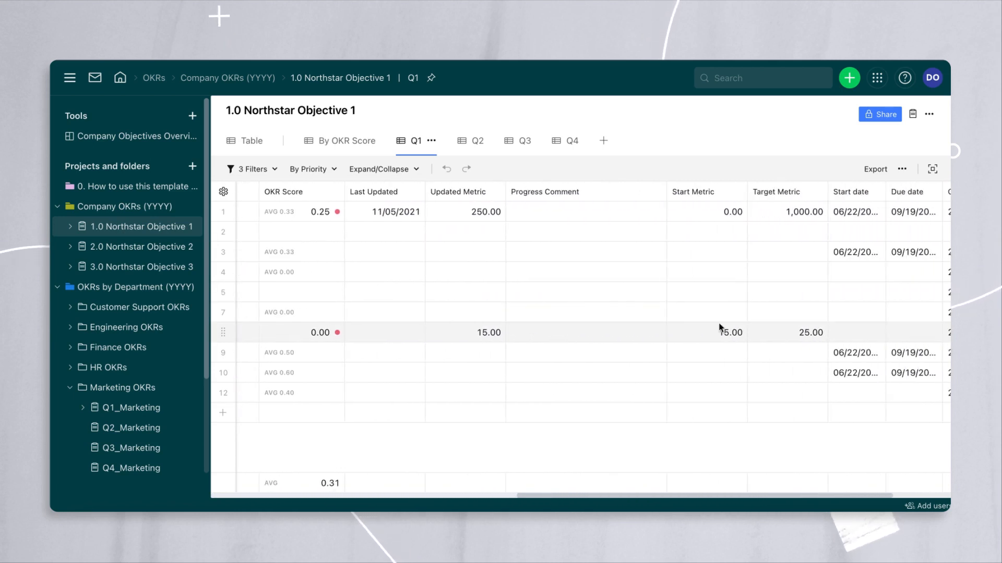
{"action": "scroll", "coordinate": [727, 331], "scroll_direction": "left", "scroll_amount": 9}
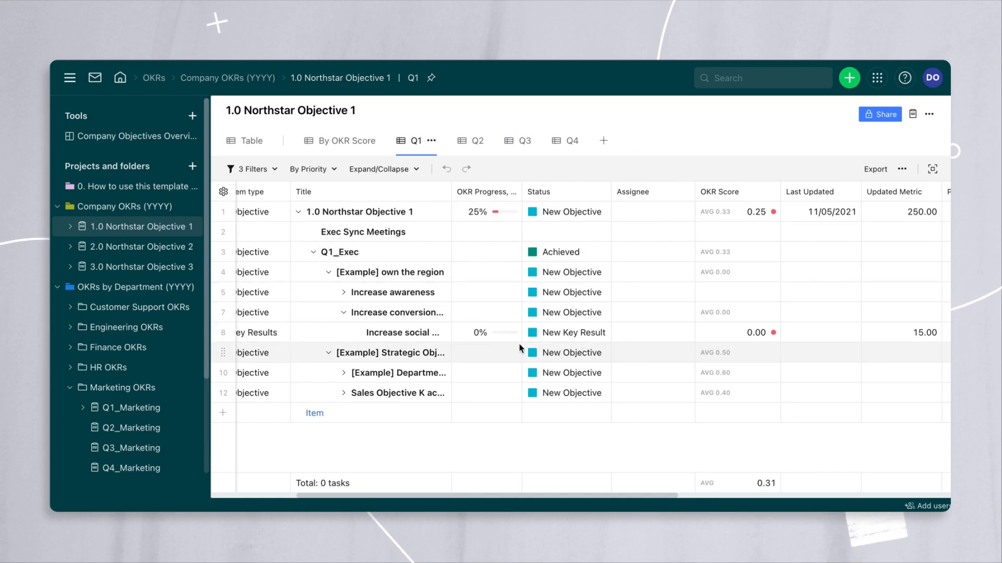
{"action": "scroll", "coordinate": [519, 348], "scroll_direction": "left", "scroll_amount": 3}
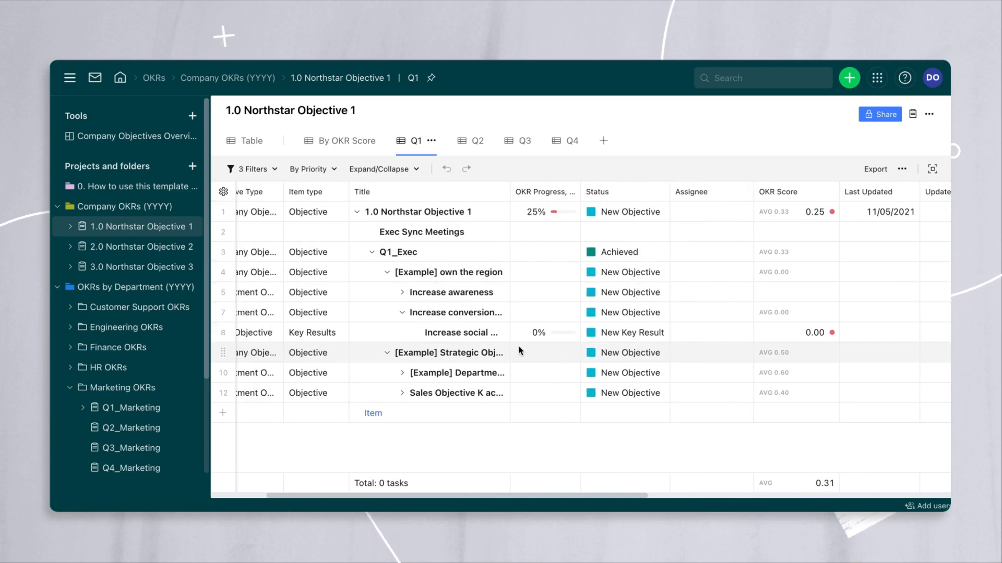
{"action": "scroll", "coordinate": [546, 363], "scroll_direction": "left", "scroll_amount": 2}
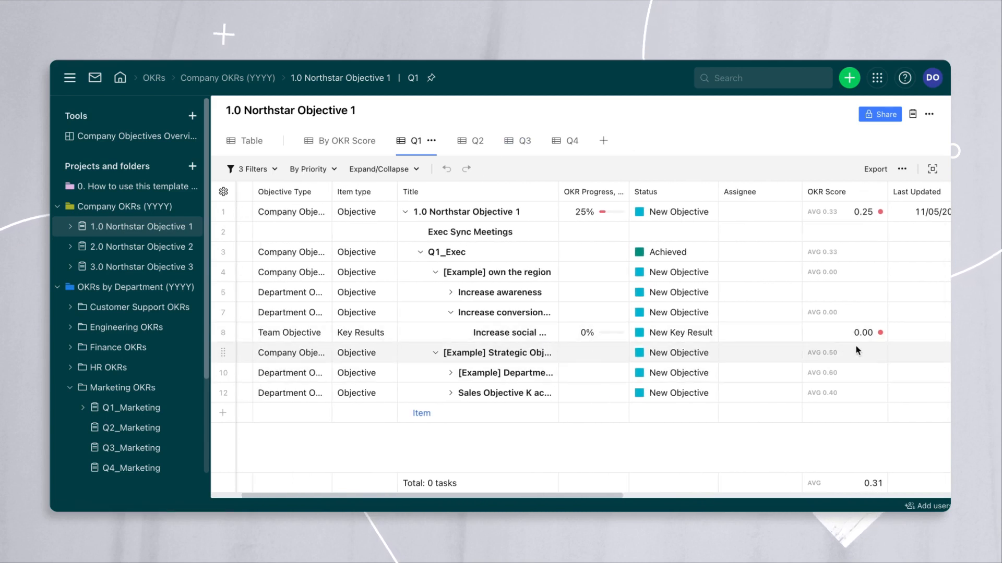
Review the status options for the social media key result, and set the "Increase awareness" objective's status to At Risk!
{"action": "left_click", "coordinate": [679, 329]}
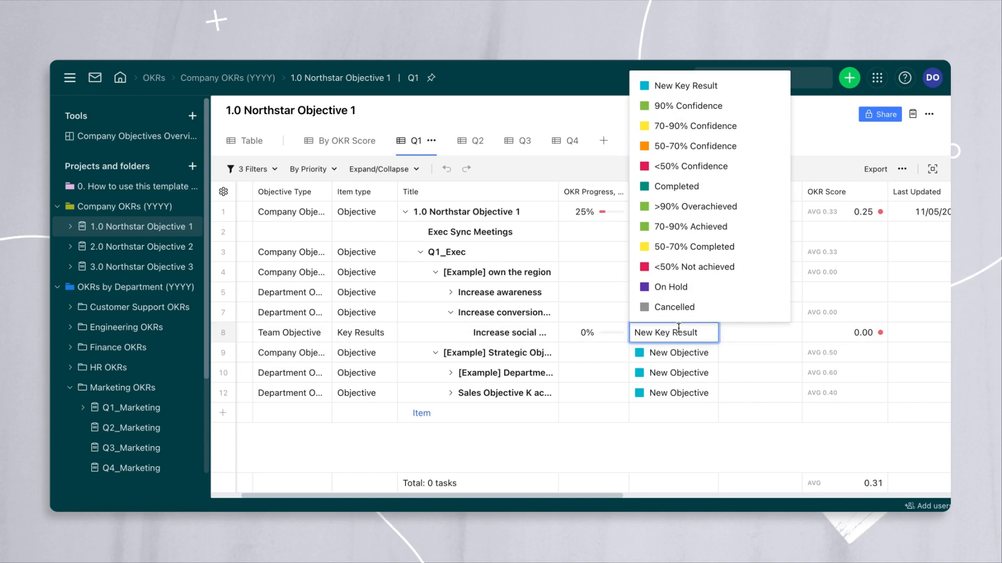
{"action": "left_click", "coordinate": [649, 450]}
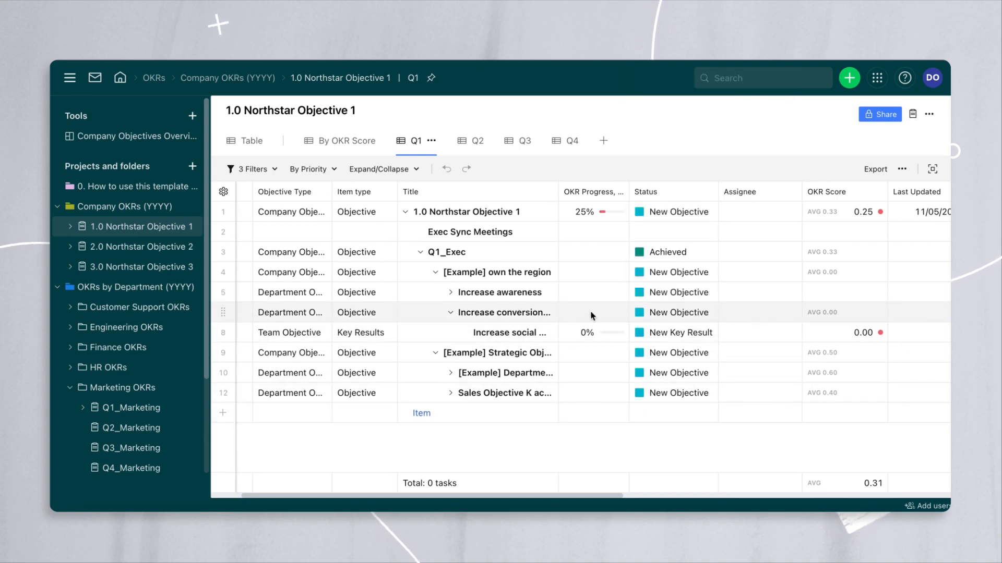
{"action": "left_click", "coordinate": [657, 295]}
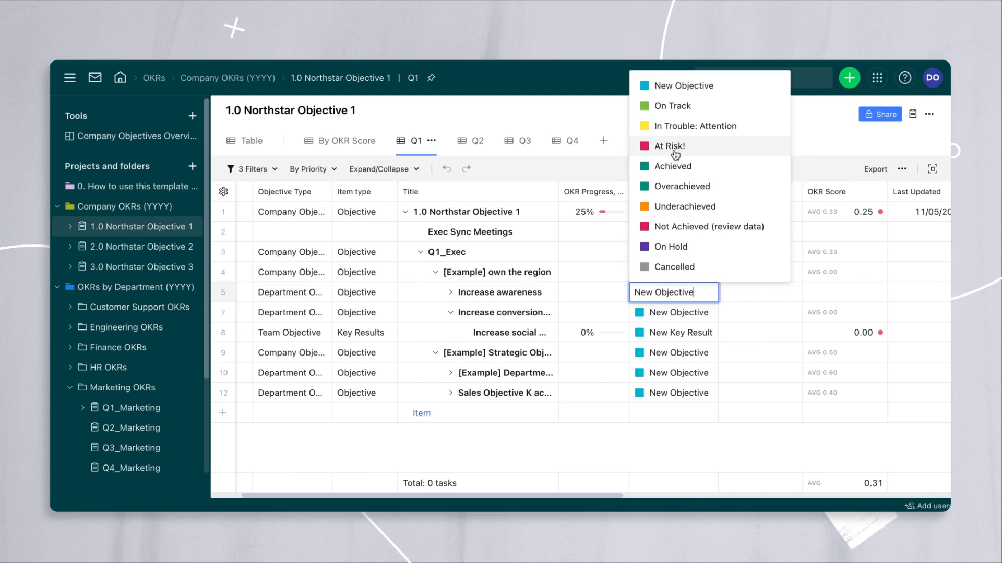
{"action": "left_click", "coordinate": [674, 151]}
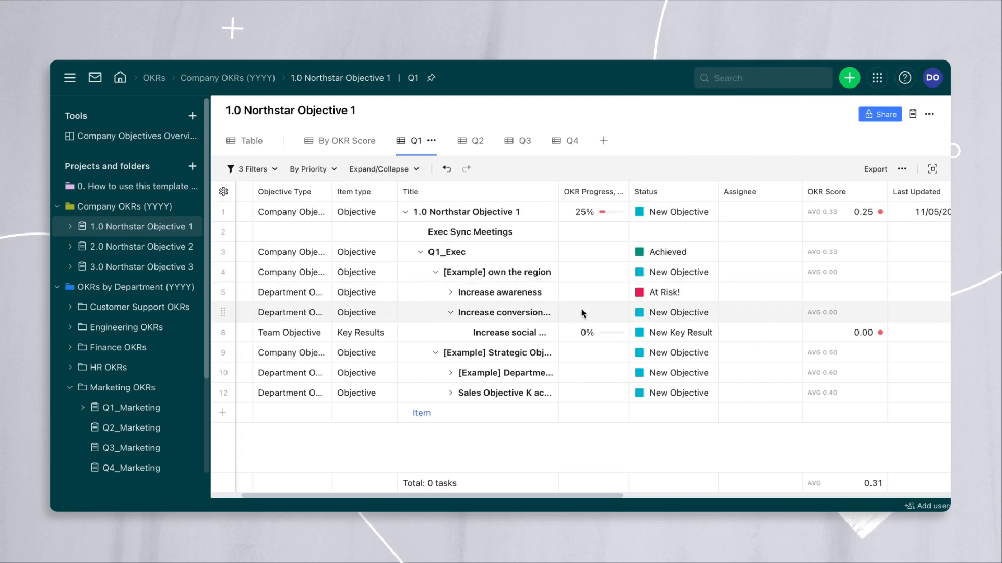
Set the status of the "Increase awareness" objective back to New Objective.
{"action": "left_click", "coordinate": [657, 291]}
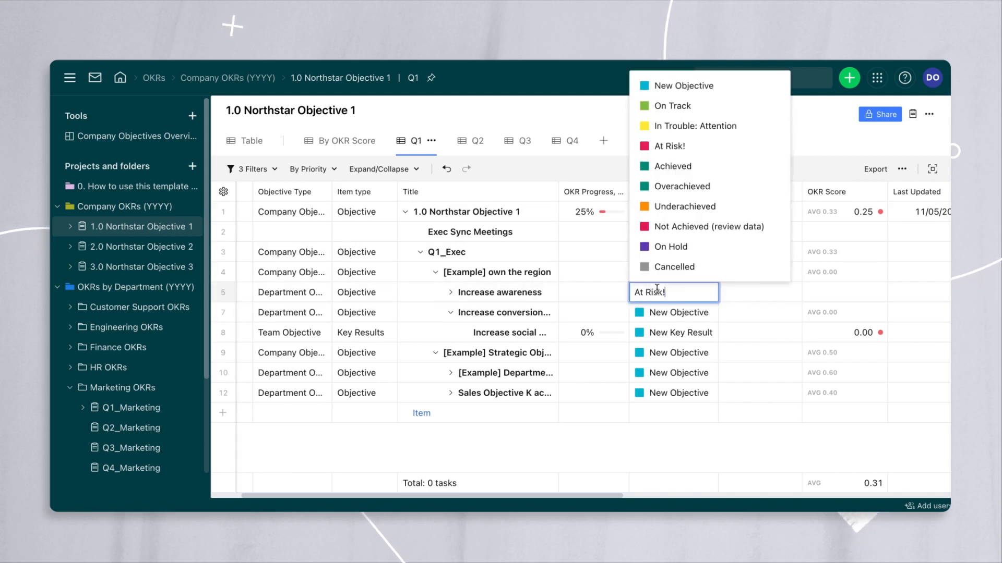
{"action": "left_click", "coordinate": [681, 84]}
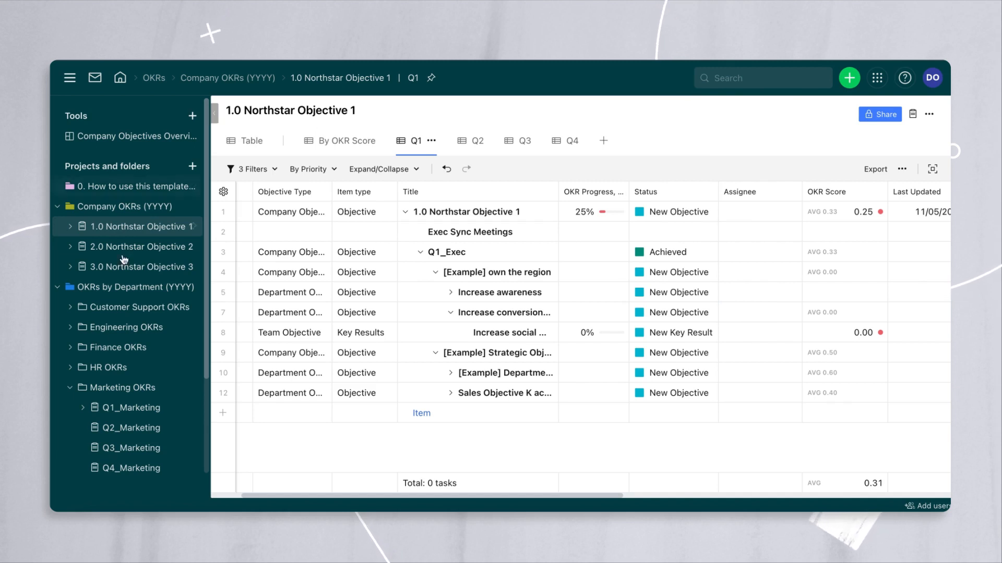
Collapse the OKRs by Department (YYYY) and Company OKRs (YYYY) folders, and check the actions available for Template OKRs (YYYY).
{"action": "scroll", "coordinate": [100, 350], "scroll_direction": "down", "scroll_amount": 1}
{"action": "scroll", "coordinate": [100, 350], "scroll_direction": "down", "scroll_amount": 3}
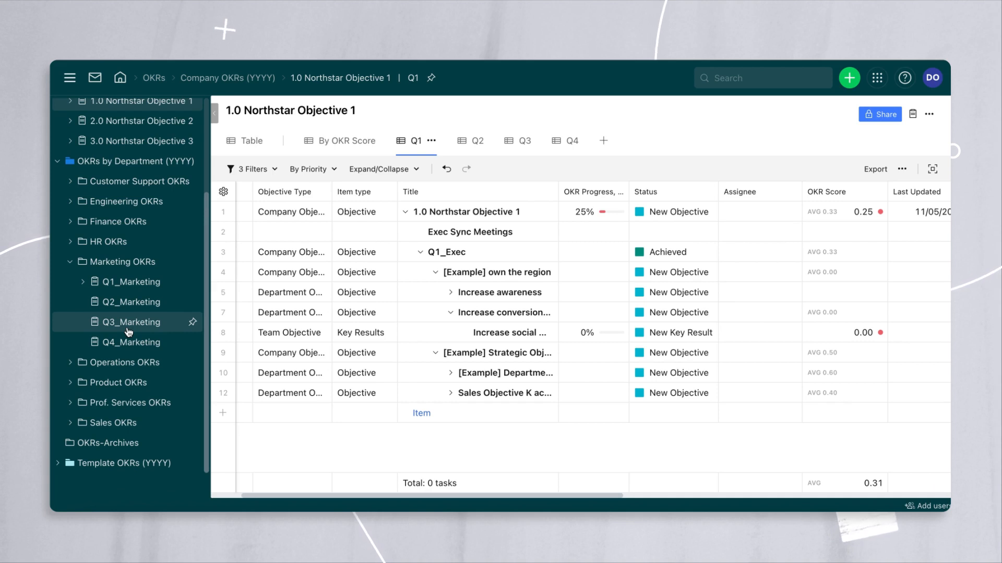
{"action": "scroll", "coordinate": [128, 332], "scroll_direction": "up", "scroll_amount": 3}
{"action": "left_click", "coordinate": [58, 237]}
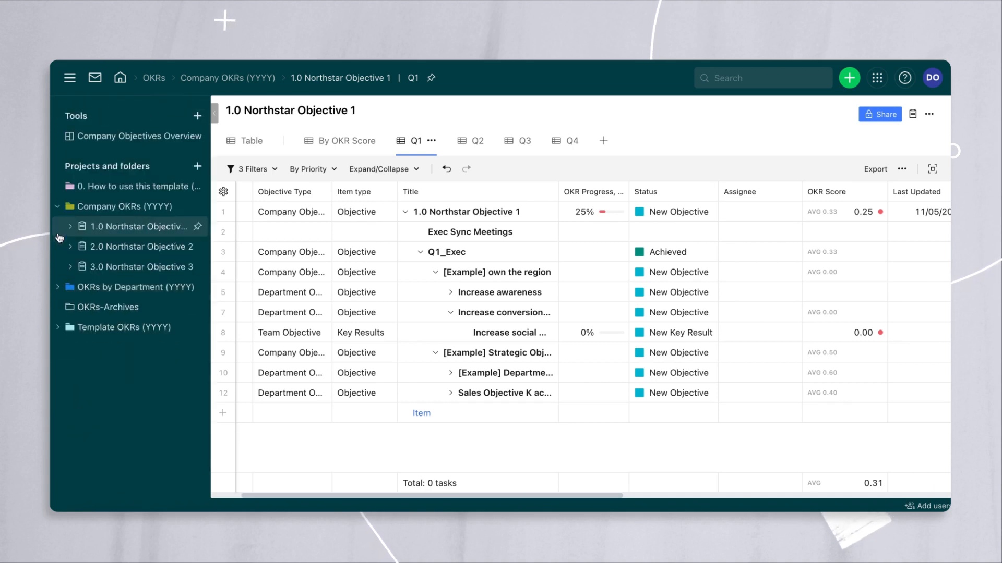
{"action": "left_click", "coordinate": [57, 206]}
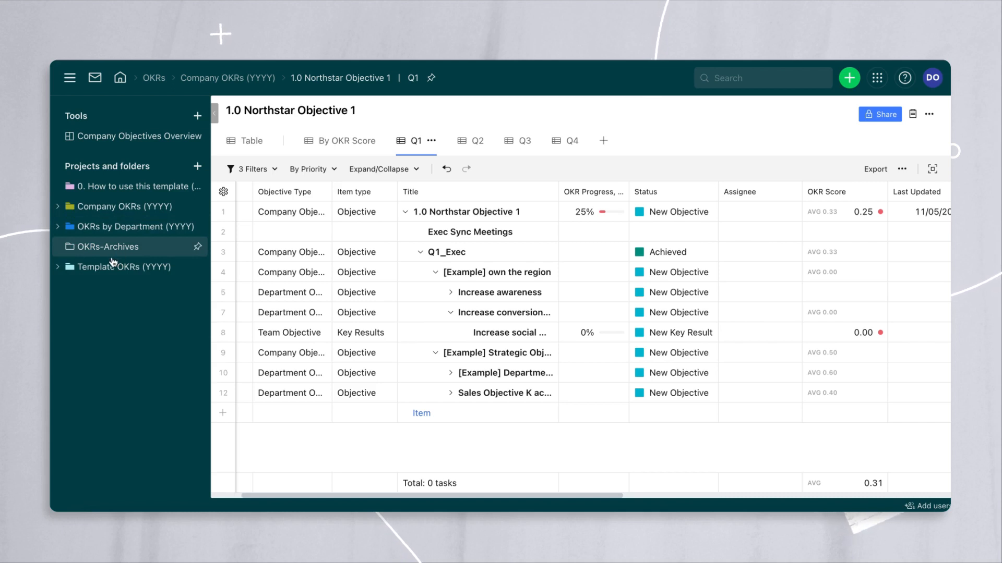
{"action": "right_click", "coordinate": [94, 267]}
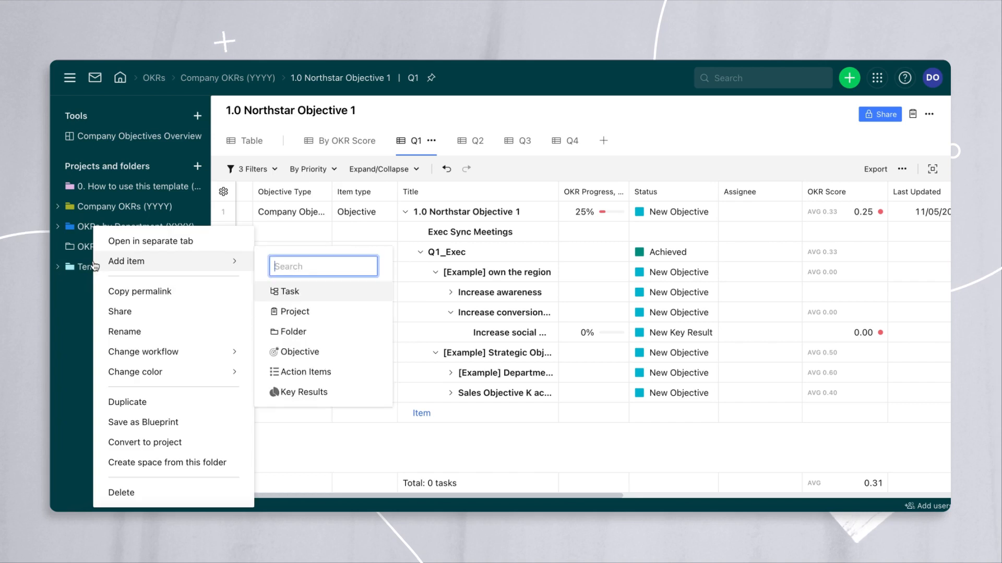
{"action": "left_click", "coordinate": [73, 406]}
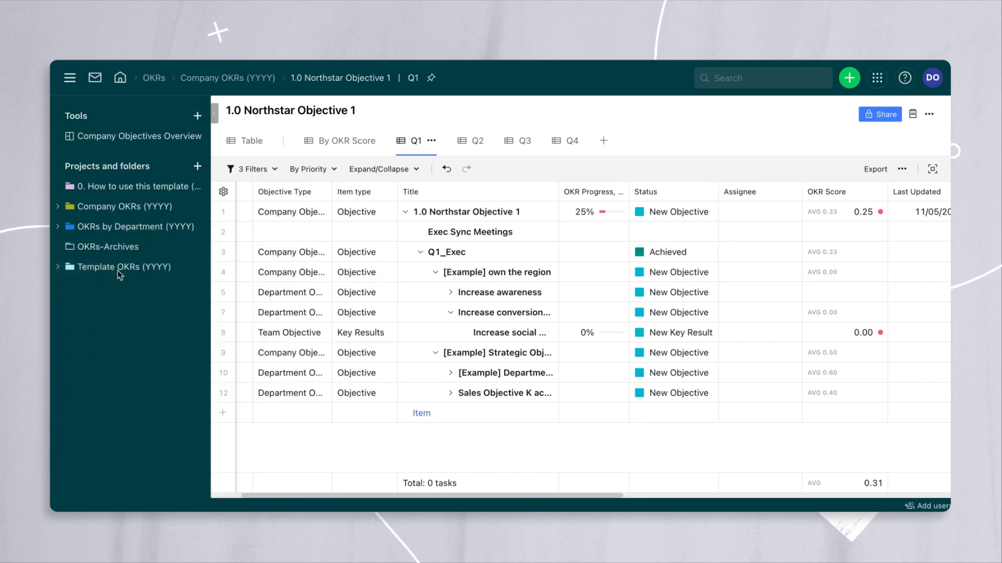
Show the Table view of 1.0 Northstar Objective 1 and open the Company Objectives Overview dashboard.
{"action": "scroll", "coordinate": [564, 368], "scroll_direction": "left", "scroll_amount": 2}
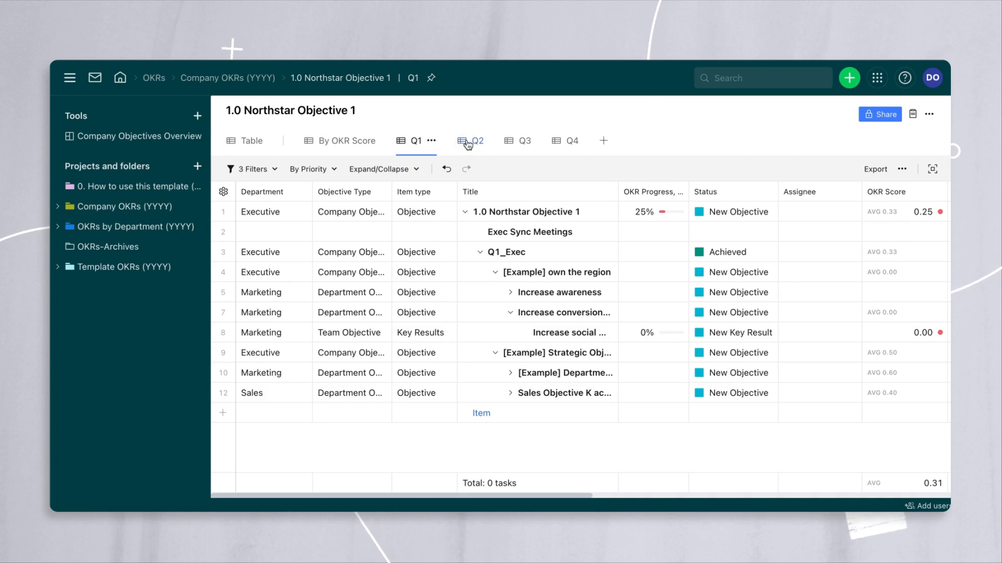
{"action": "left_click", "coordinate": [245, 136]}
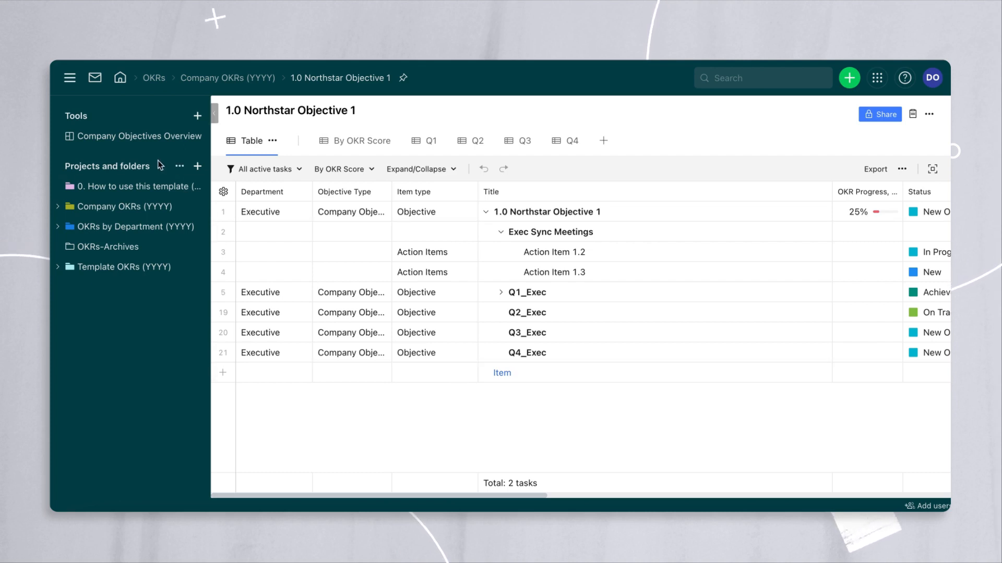
{"action": "left_click", "coordinate": [139, 138]}
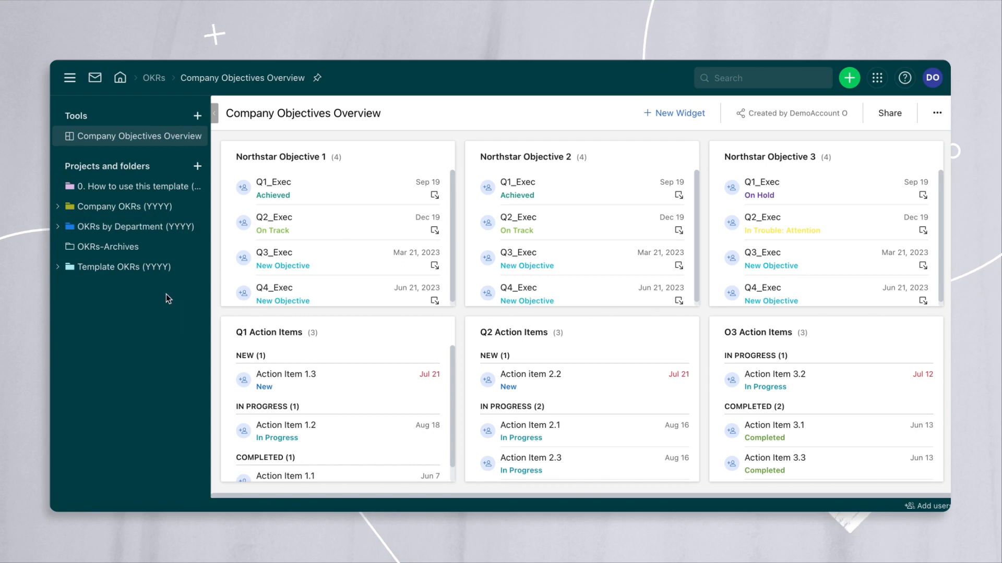
Open the OKRs space's table and narrow its Status column.
{"action": "left_click", "coordinate": [150, 78]}
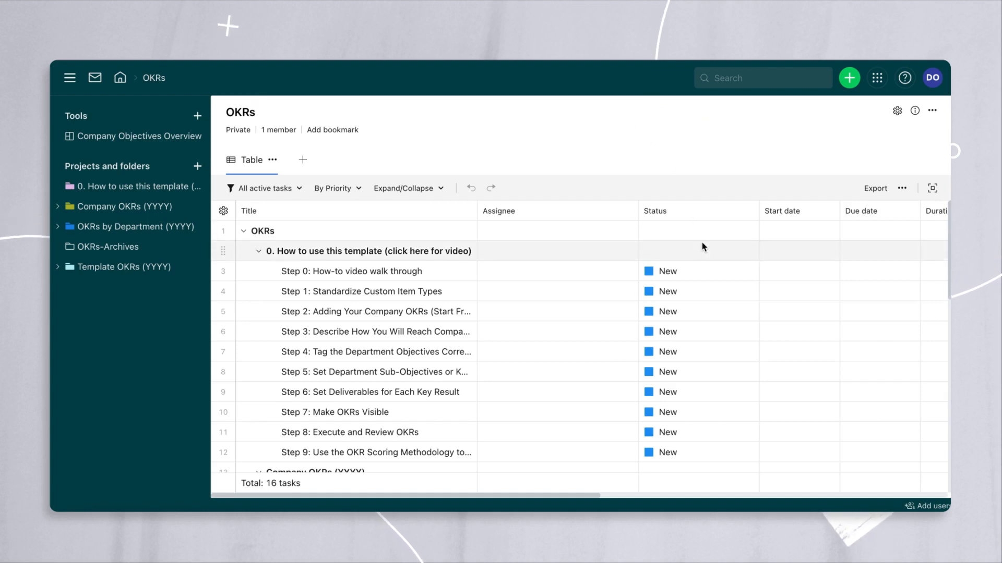
{"action": "left_click_drag", "start_coordinate": [759, 214], "coordinate": [733, 217]}
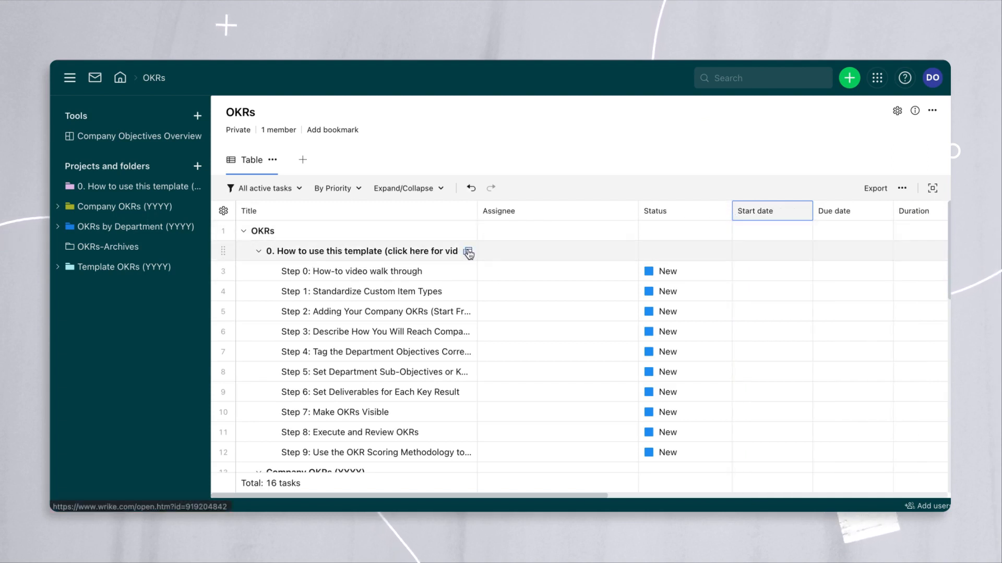
Open the OKRs space settings and review the custom item types, with a brief look at the custom fields.
{"action": "left_click", "coordinate": [895, 112]}
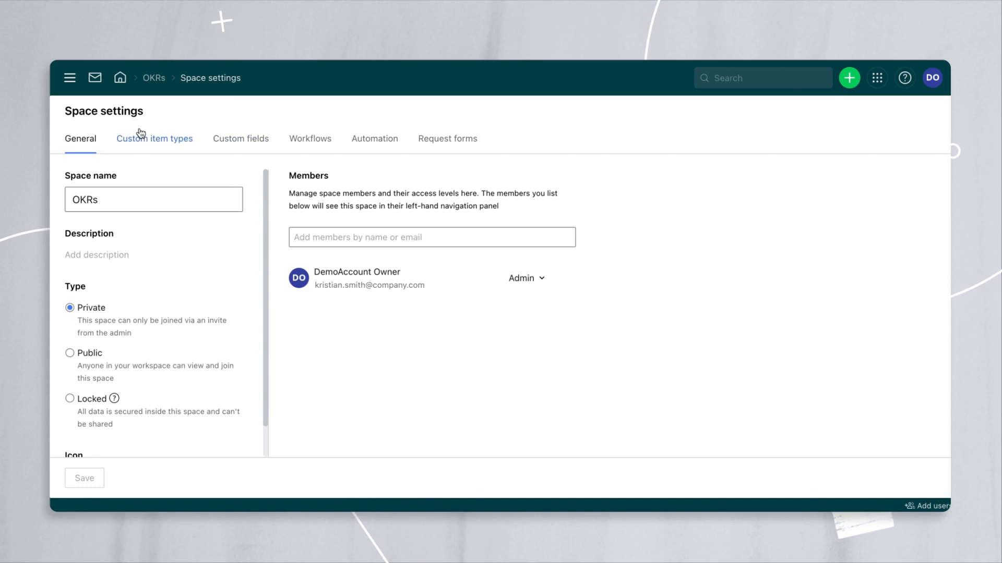
{"action": "left_click", "coordinate": [156, 142]}
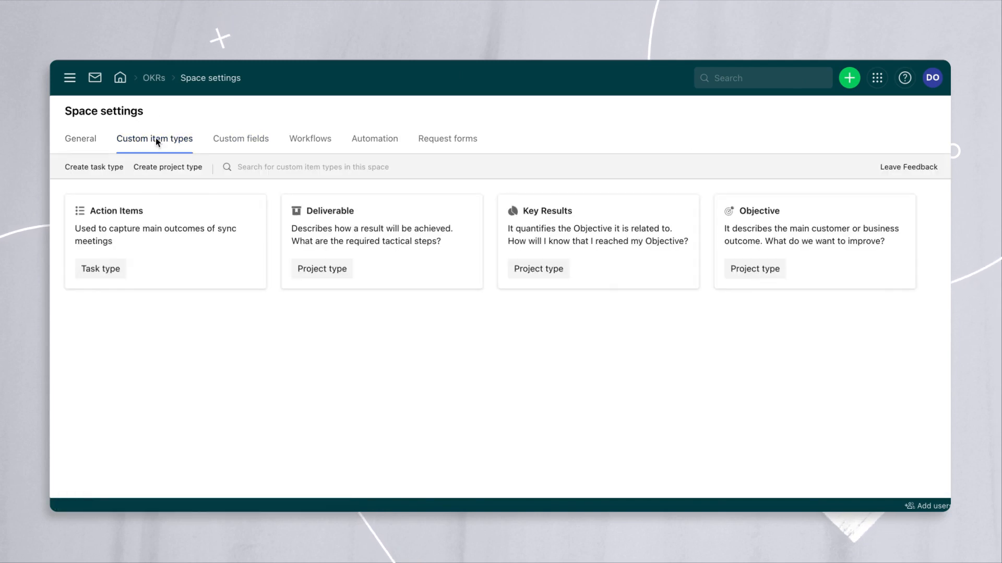
{"action": "left_click", "coordinate": [313, 149]}
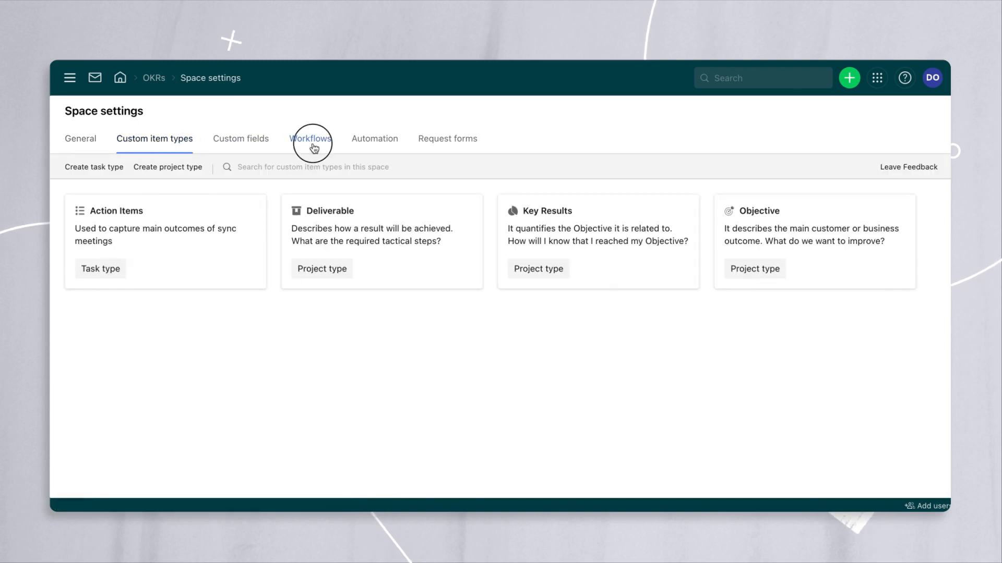
{"action": "left_click", "coordinate": [254, 139]}
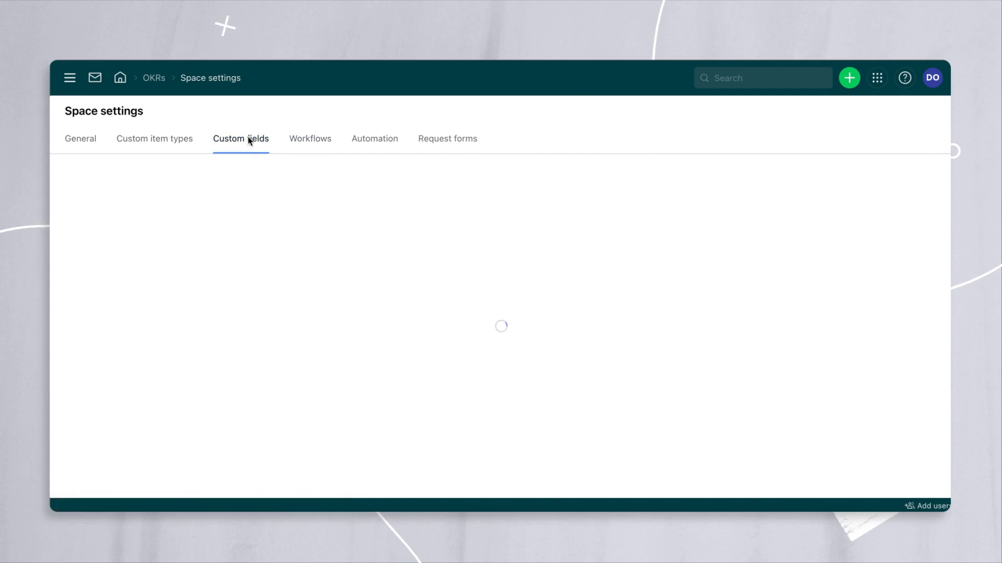
{"action": "left_click", "coordinate": [175, 139]}
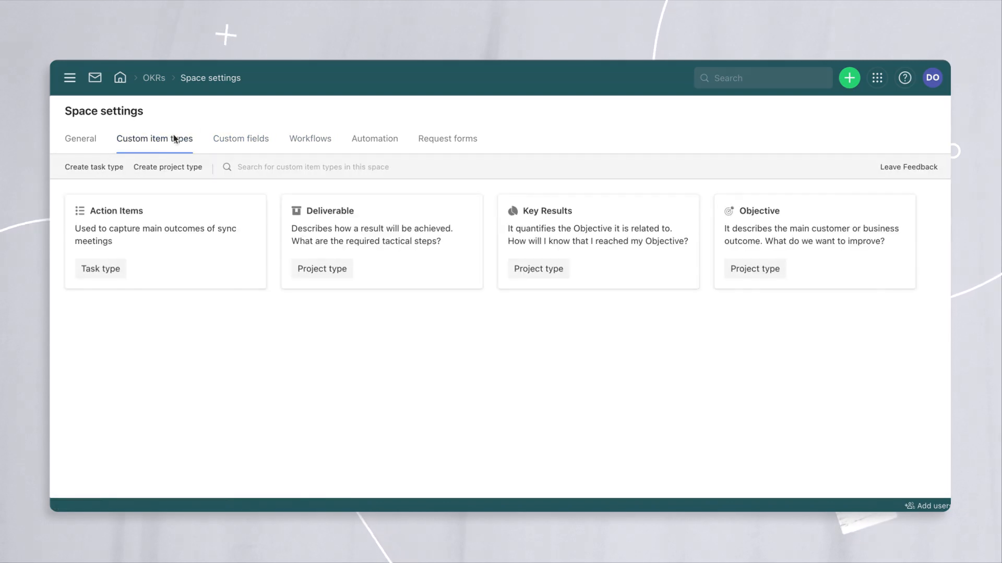